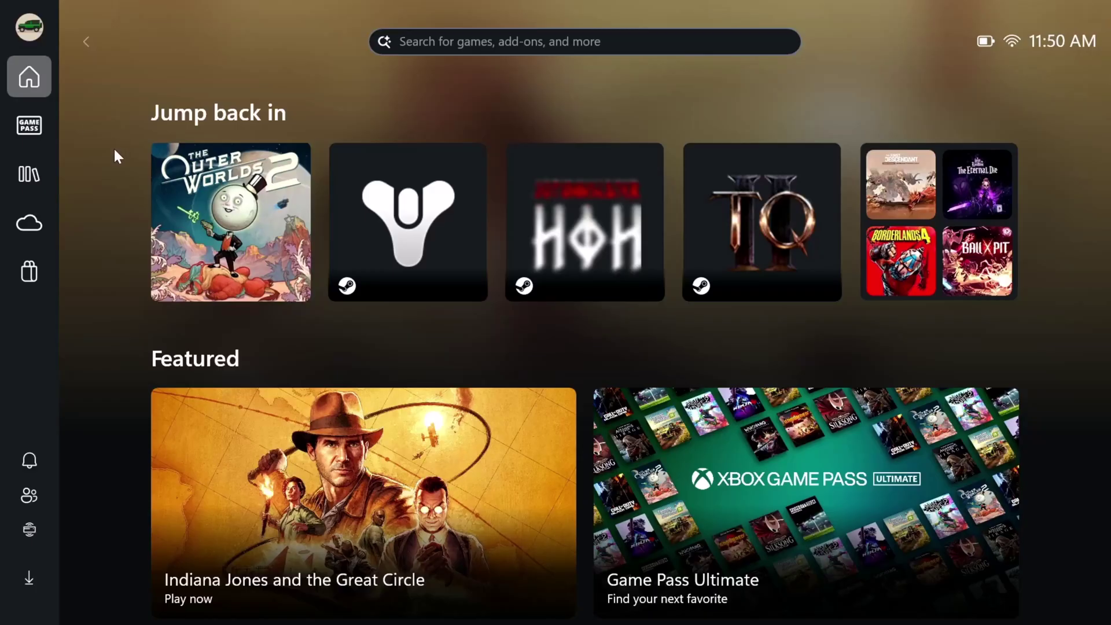
- From the Command Center settings, exit the full screen experience and confirm switching to the desktop
key(ctrl+alt+F16)
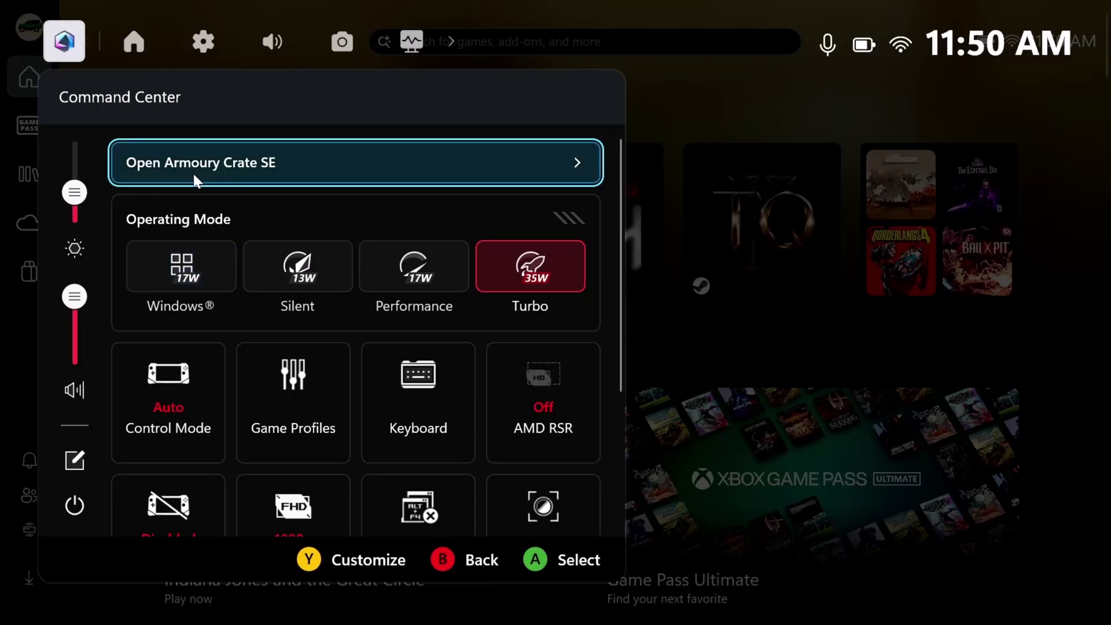
click(203, 49)
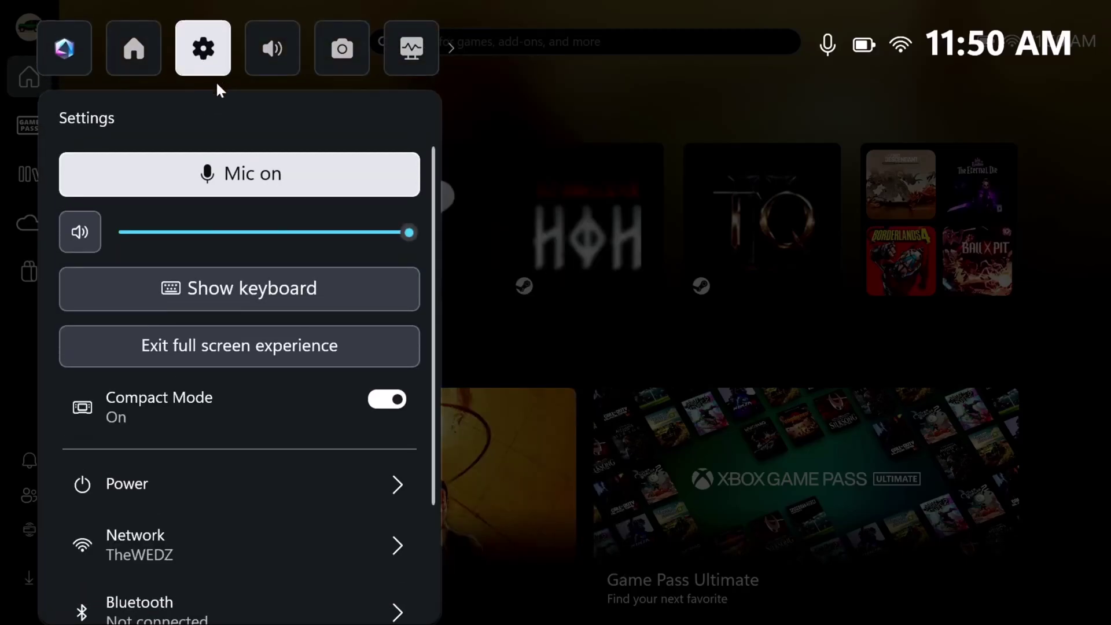
click(223, 358)
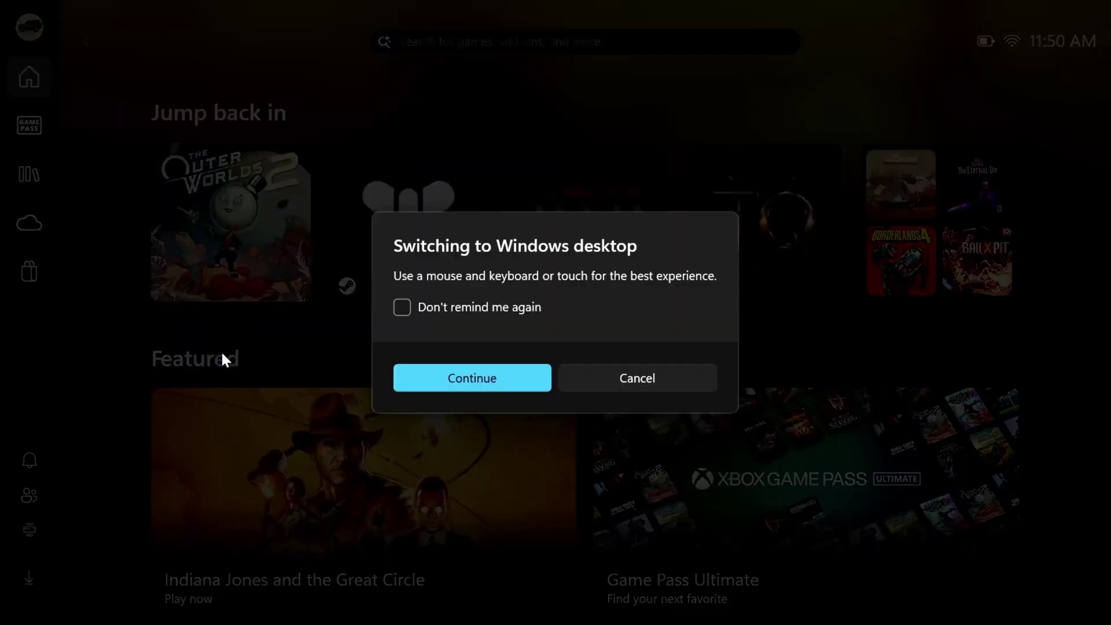
click(468, 381)
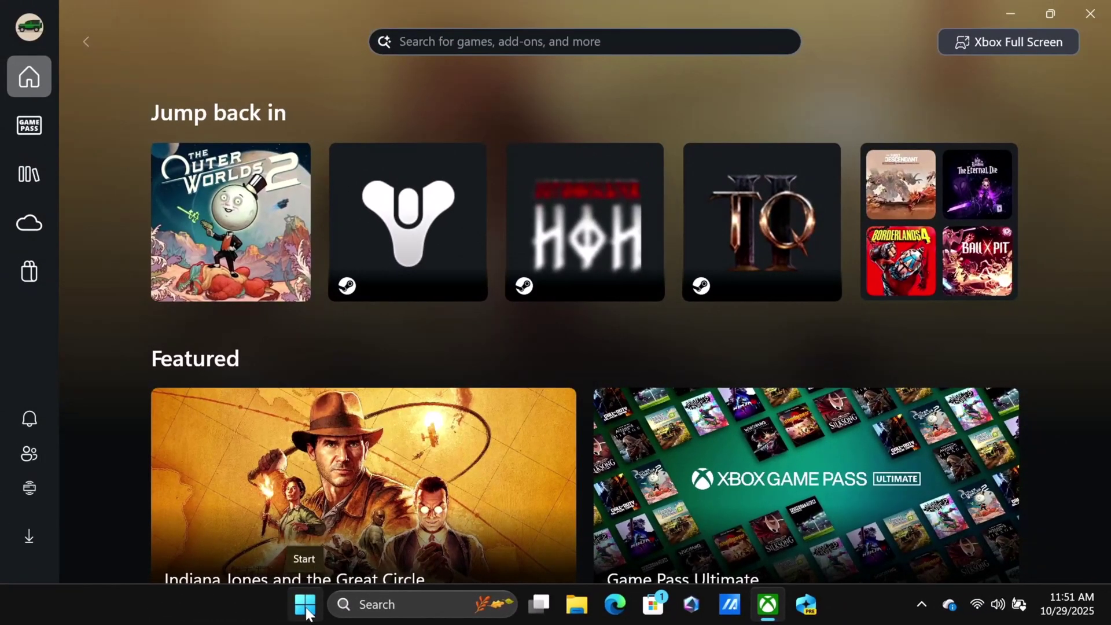
- Launch Settings from Start, go to Bluetooth & devices, and choose Add device
click(305, 607)
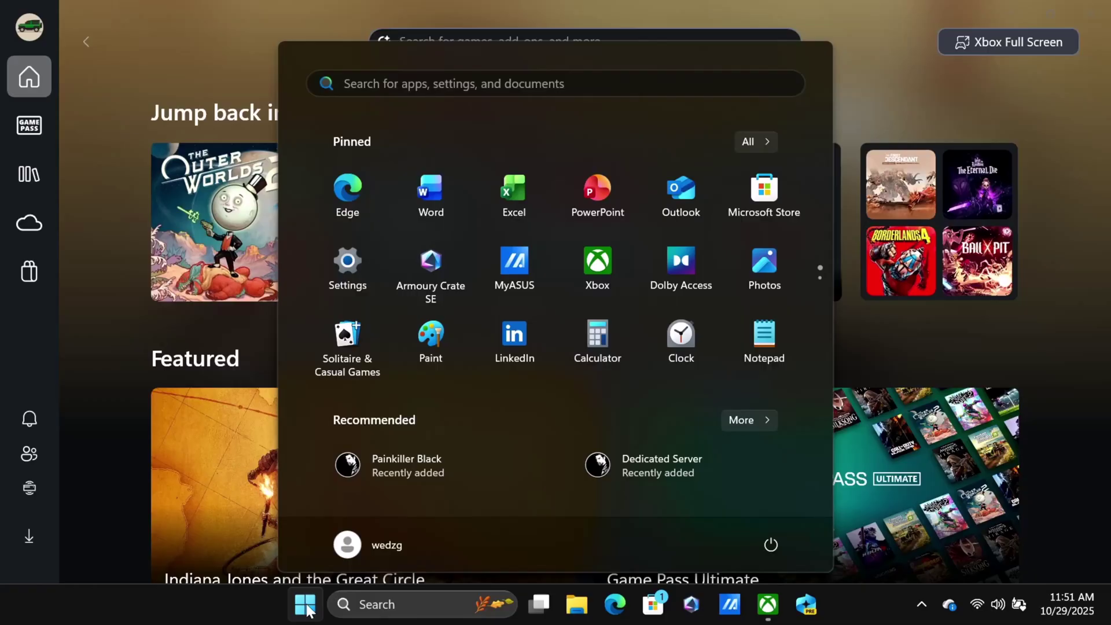
click(348, 262)
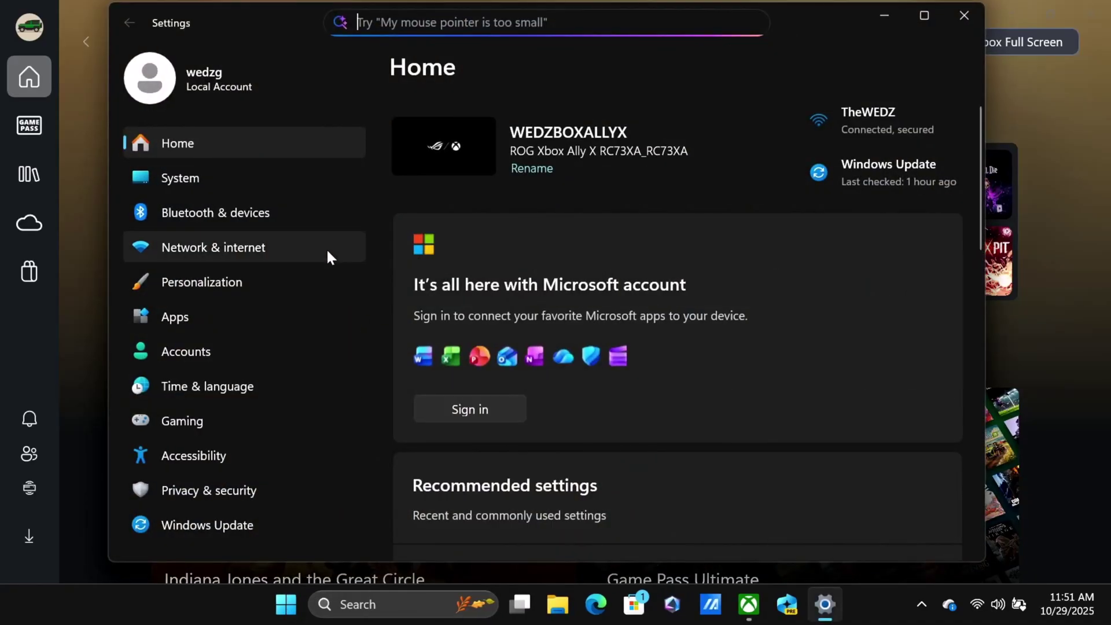
click(213, 216)
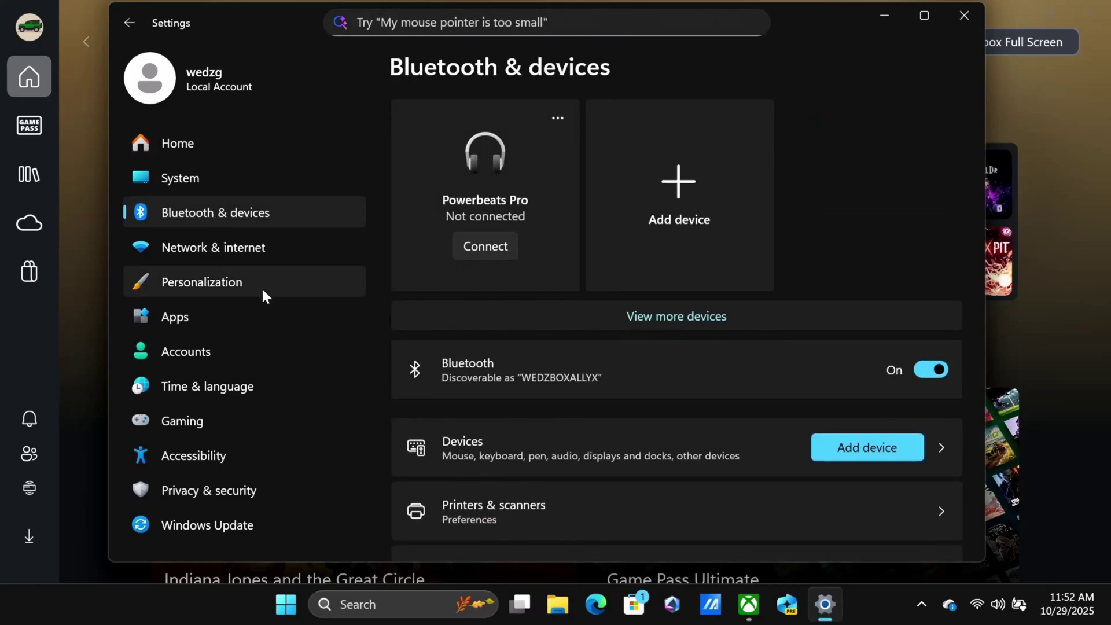
click(677, 215)
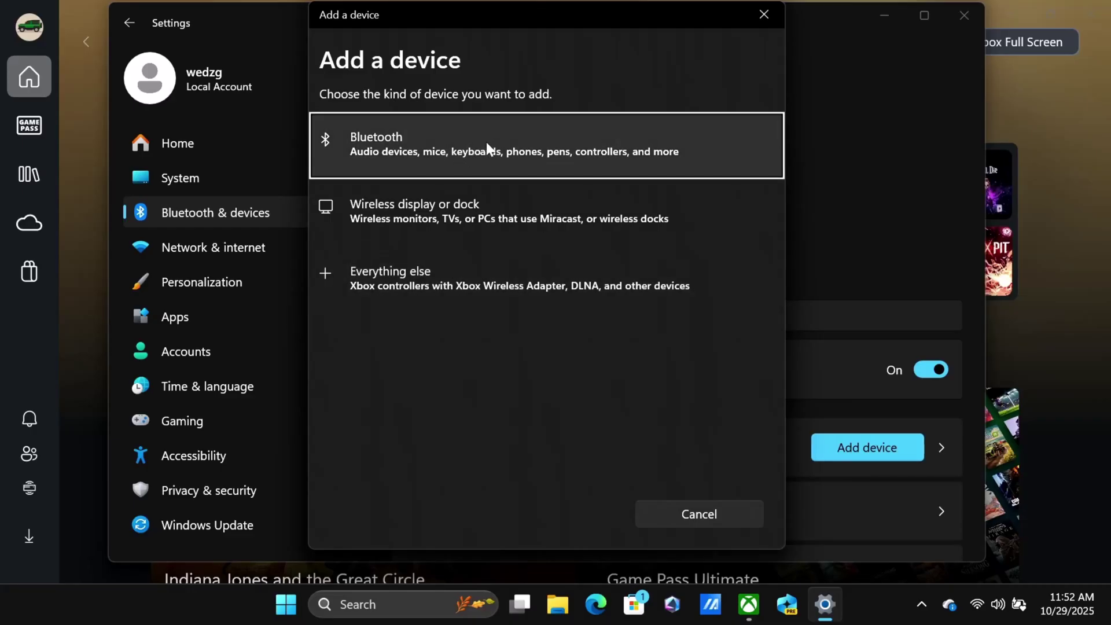
- Pick Bluetooth as the device type and connect the Xbox Wireless Controller
click(405, 152)
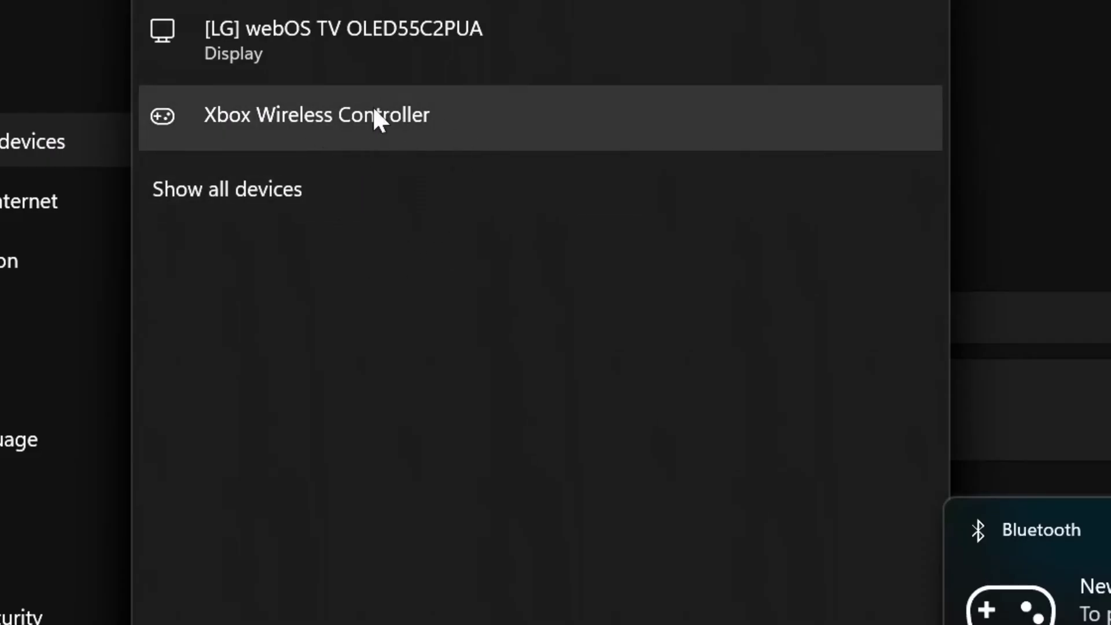
click(363, 128)
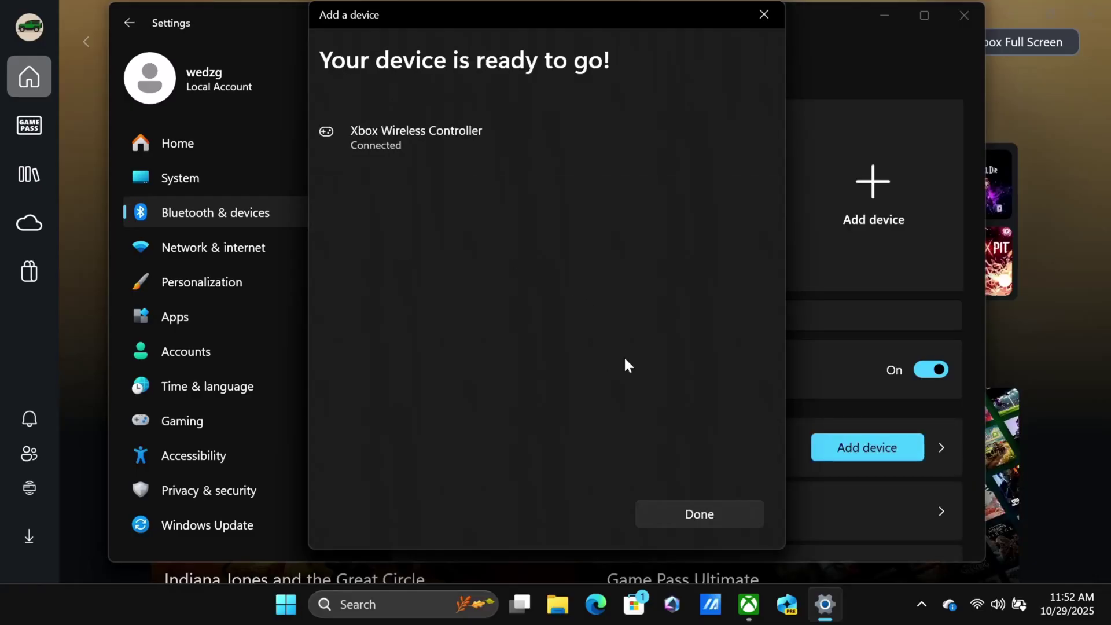
- Close the pairing dialog and test the controller by moving focus around the Bluetooth & devices page
click(703, 515)
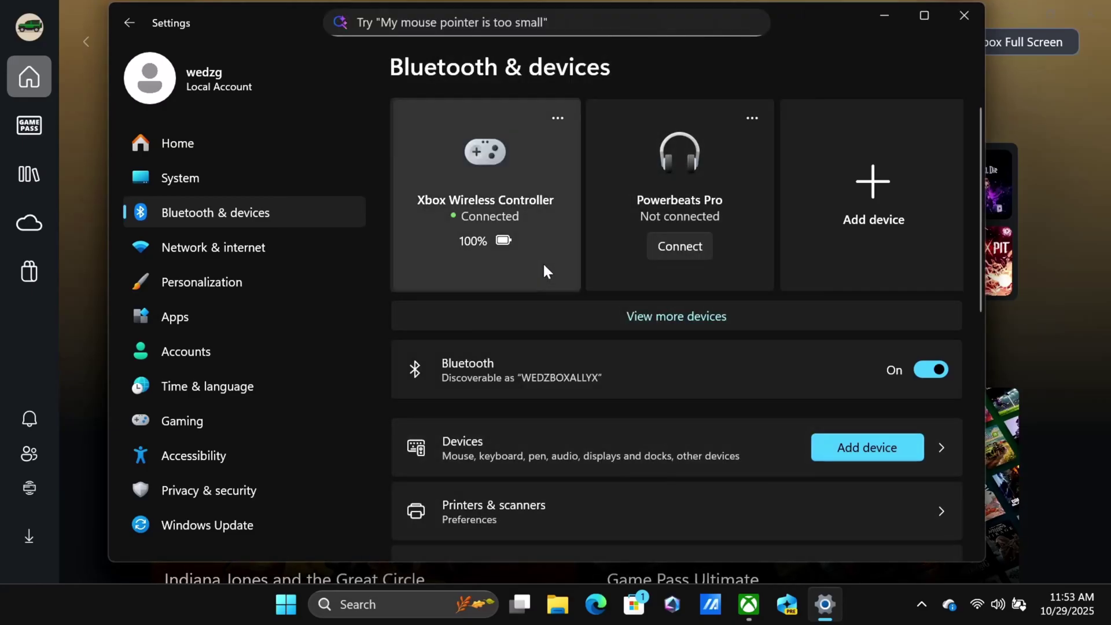
key(Down)
key(Down)
key(Left)
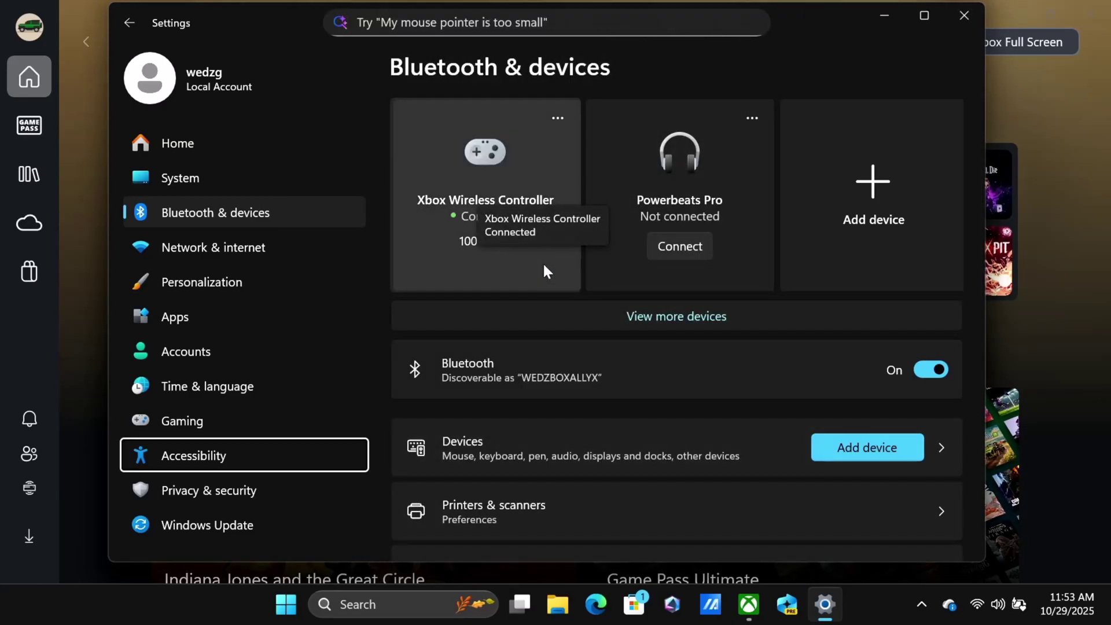
key(Up)
key(Up)
key(Up)
key(Up)
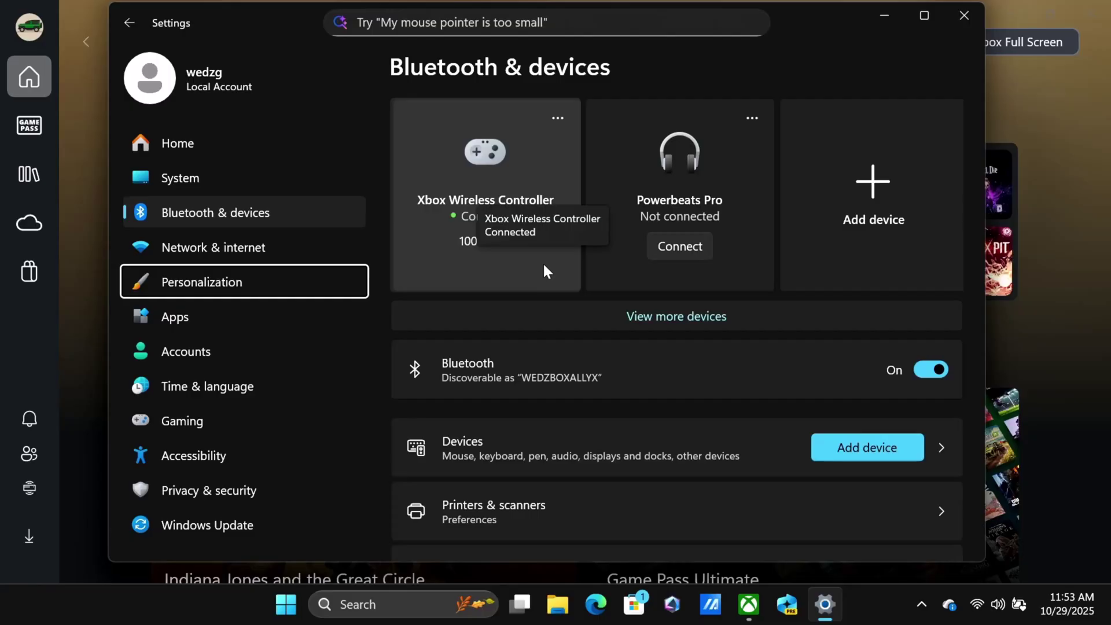
key(Down)
key(Right)
key(Left)
key(Up)
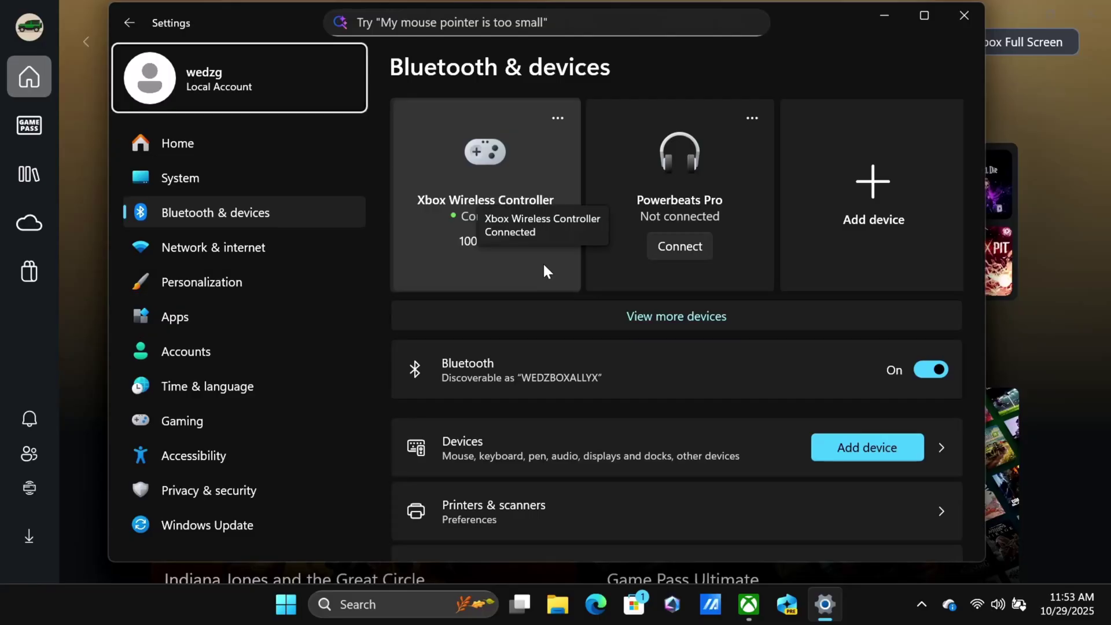
key(Down)
key(Right)
key(Right)
key(Down)
key(Down)
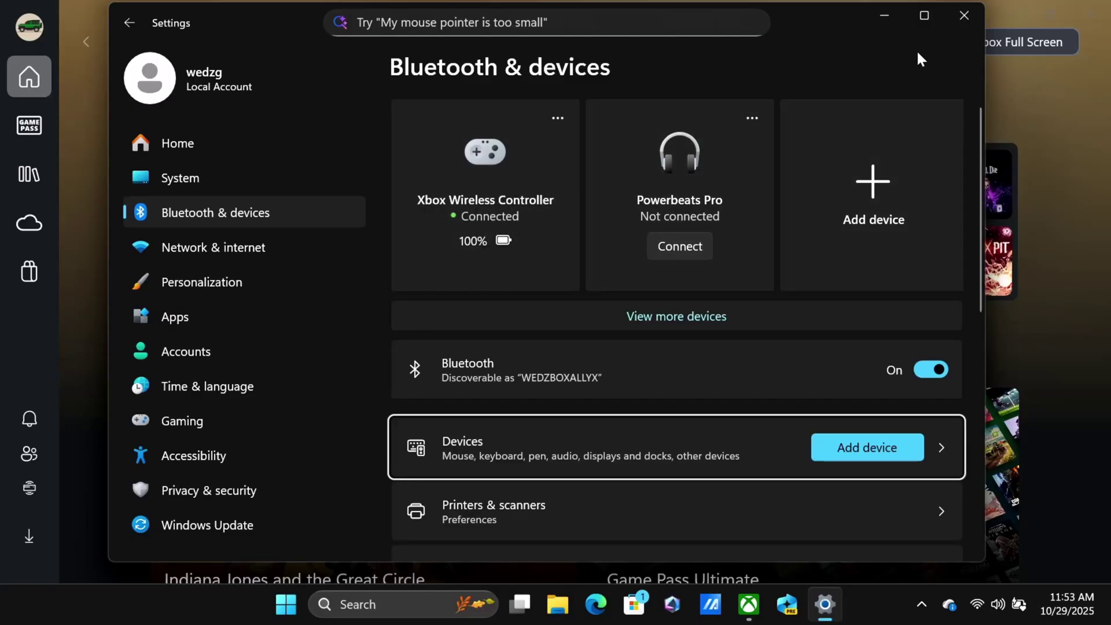
- Close Settings and browse the Xbox app's recent and featured games with the controller
click(967, 15)
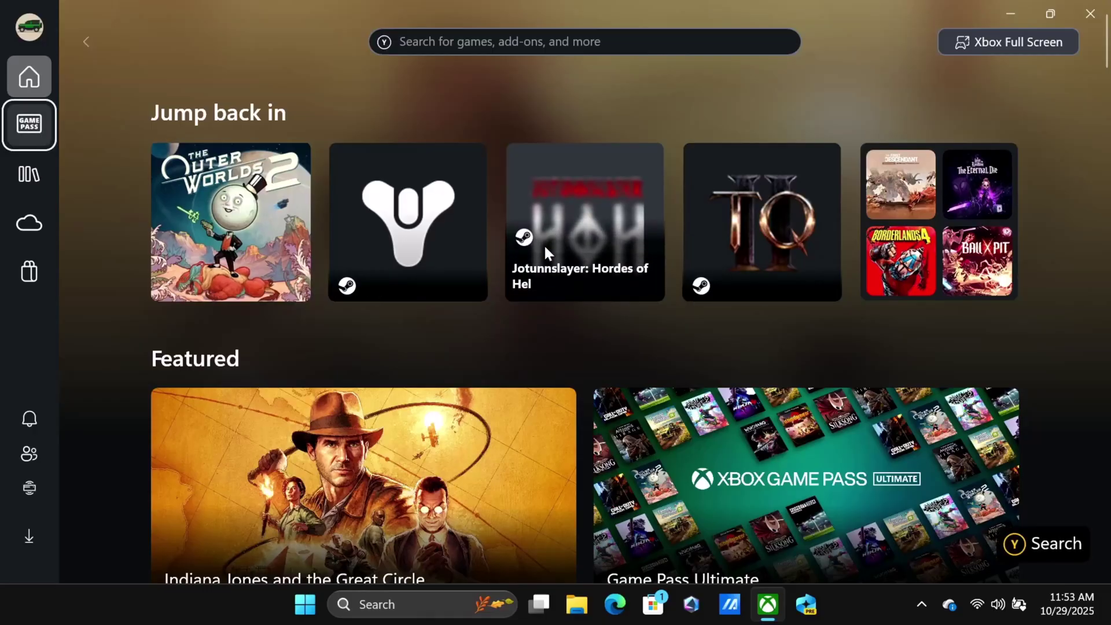
key(Down)
key(Right)
key(Right)
key(Right)
key(Right)
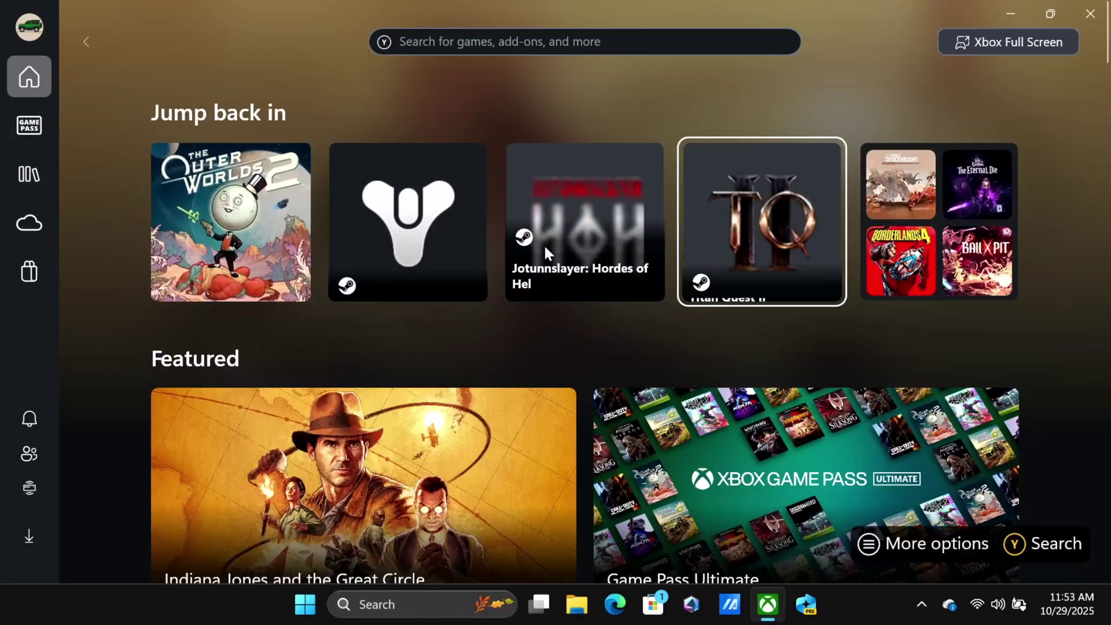
key(Right)
key(Left)
key(Left)
key(Left)
key(Left)
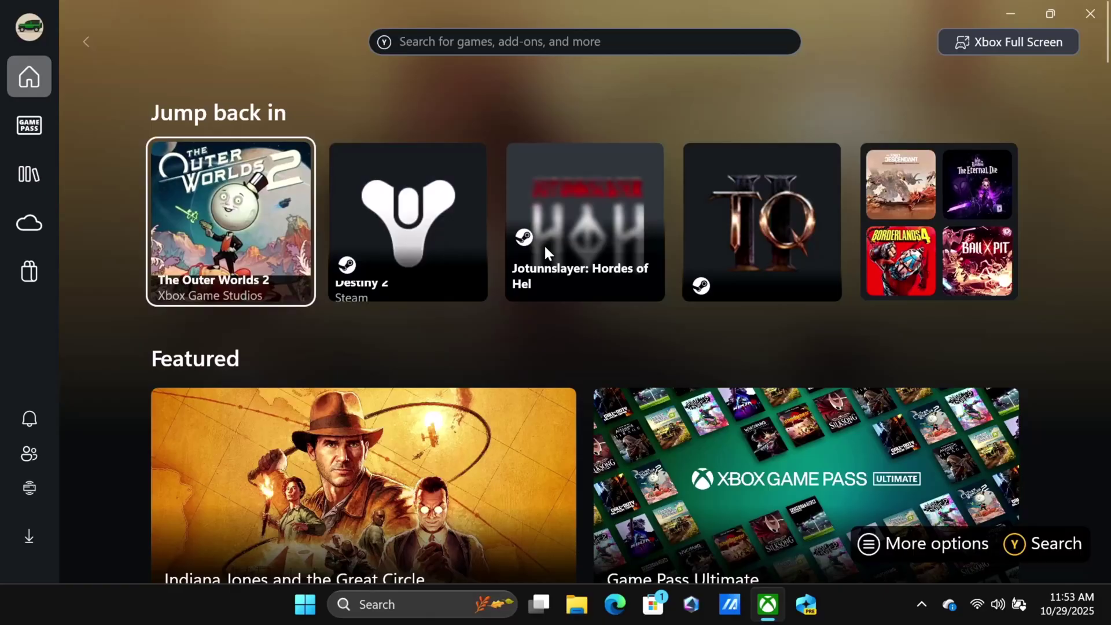
key(Down)
key(Up)
- Try the game search, dismiss its suggestions, and switch back to Xbox Full Screen
key(y)
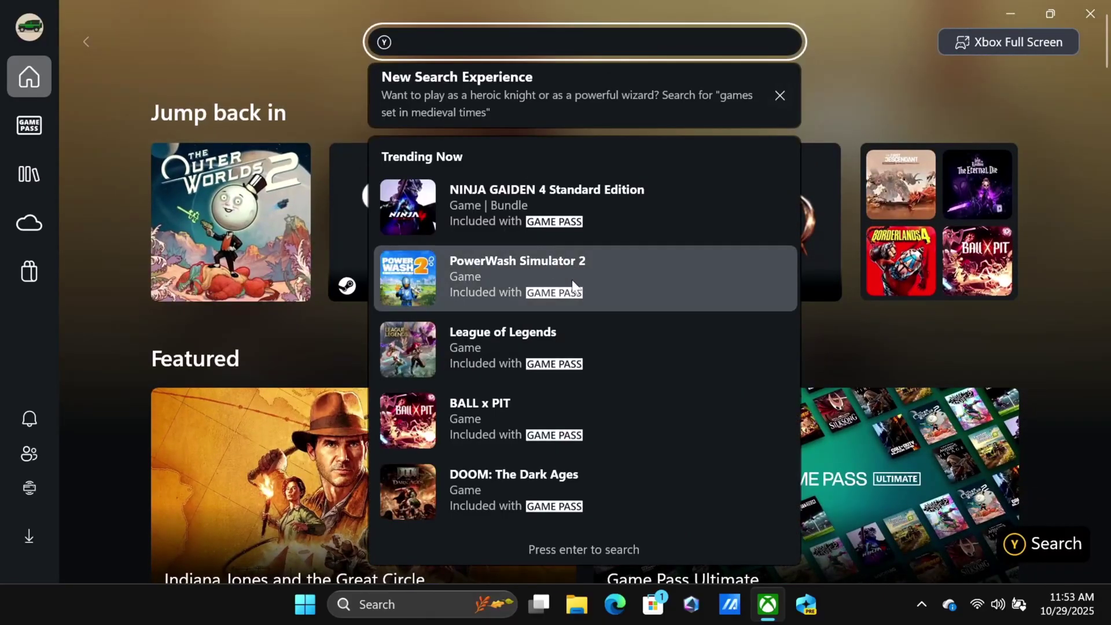
key(Down)
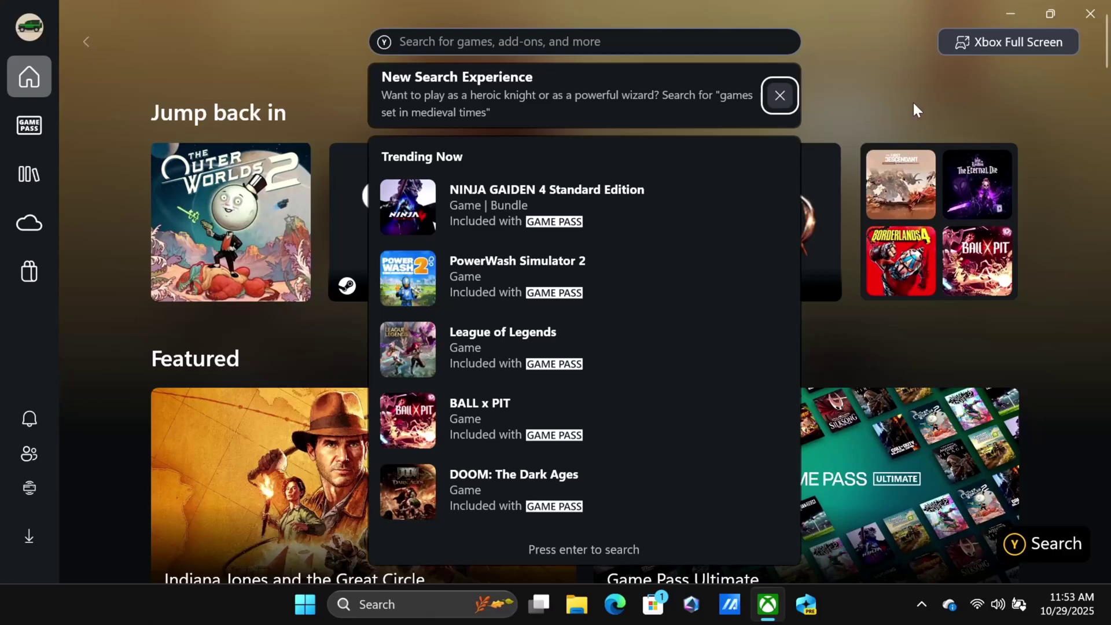
key(Up)
key(Escape)
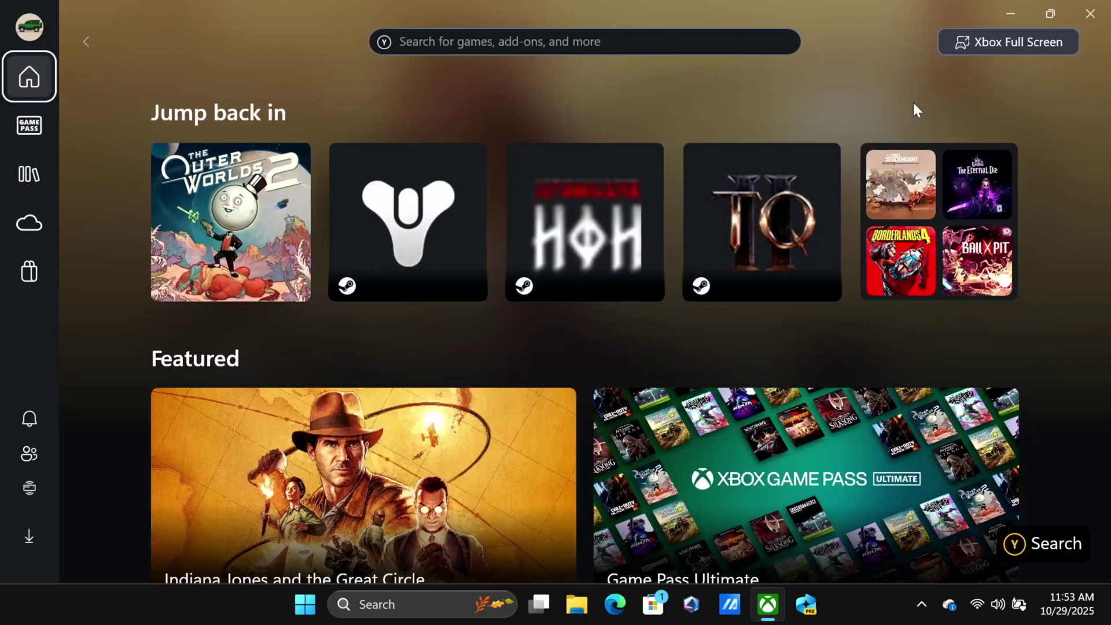
click(1015, 46)
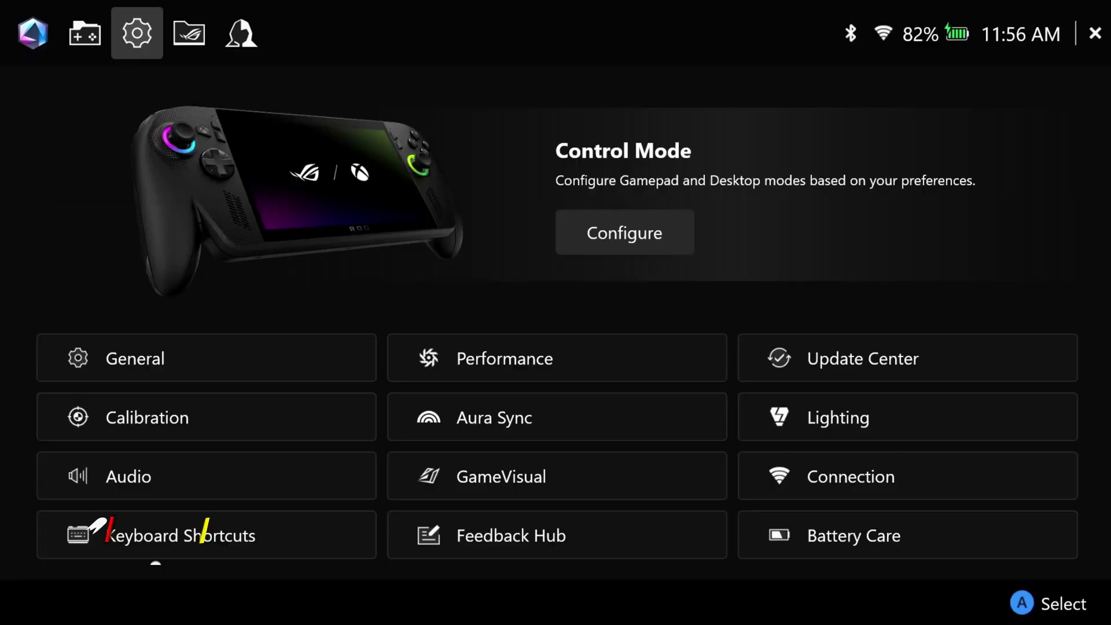
- Return to the Xbox home from the Command Center and browse its cards with the D-pad
key(F17)
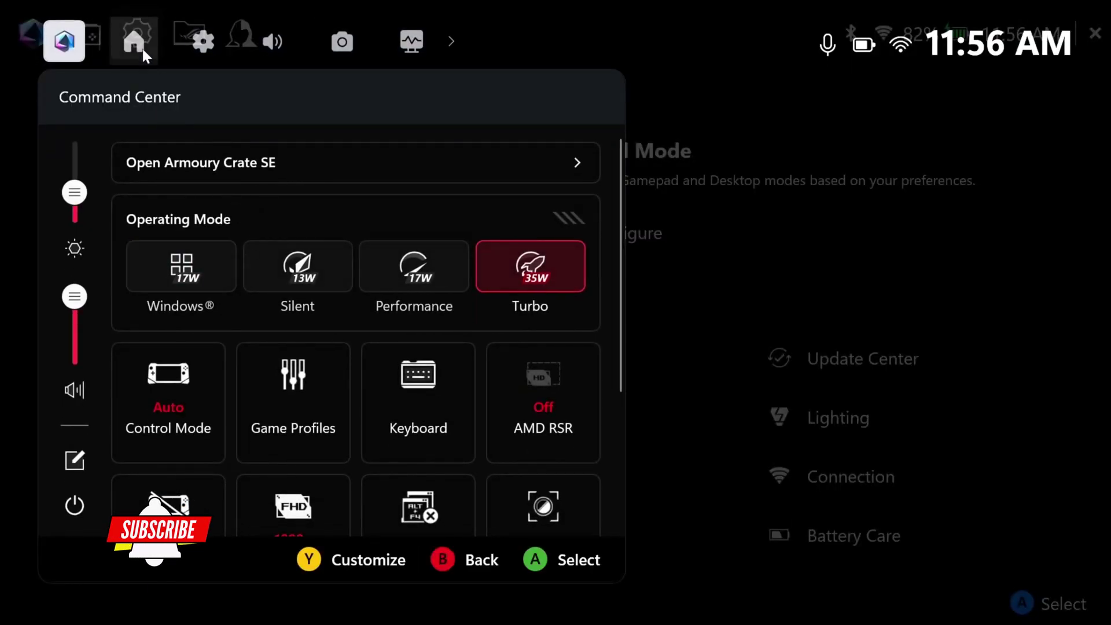
click(141, 47)
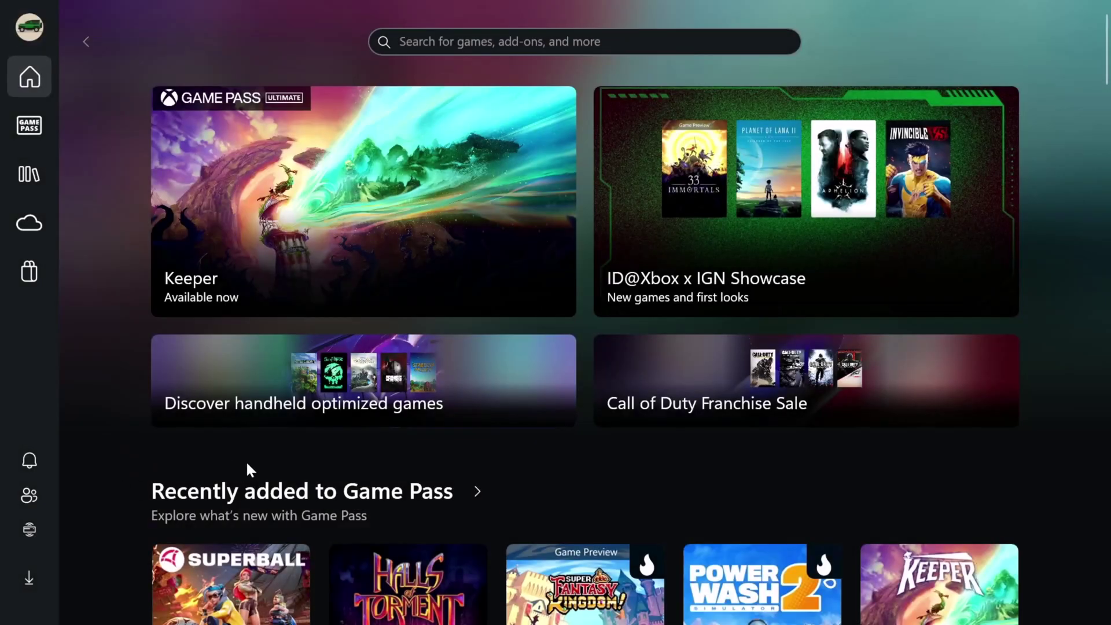
key(Right)
key(Left)
key(Right)
key(Down)
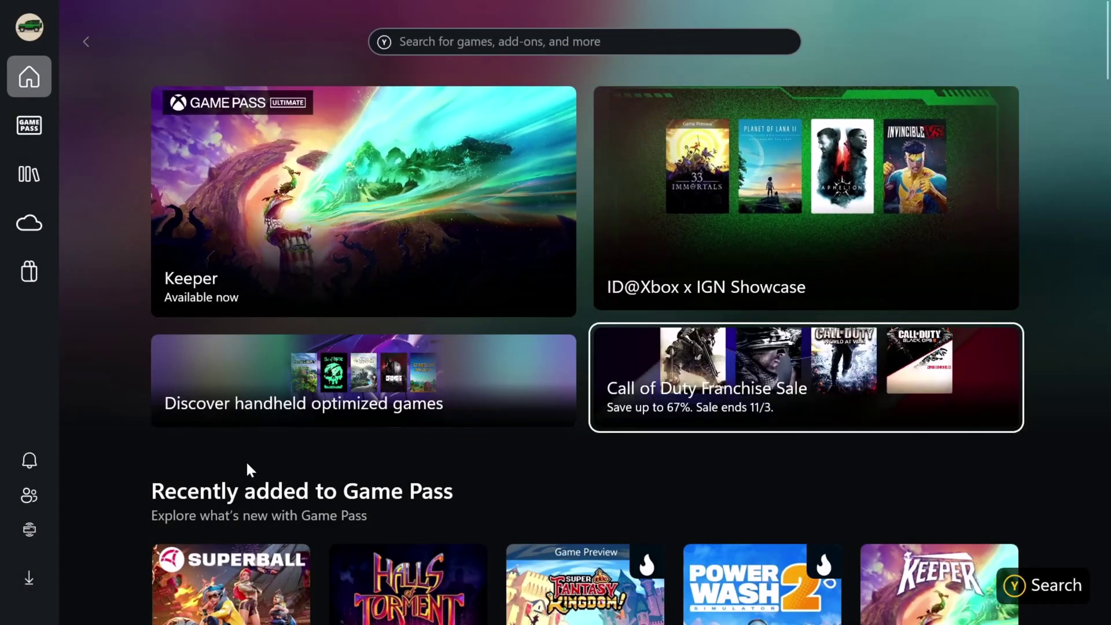
key(Left)
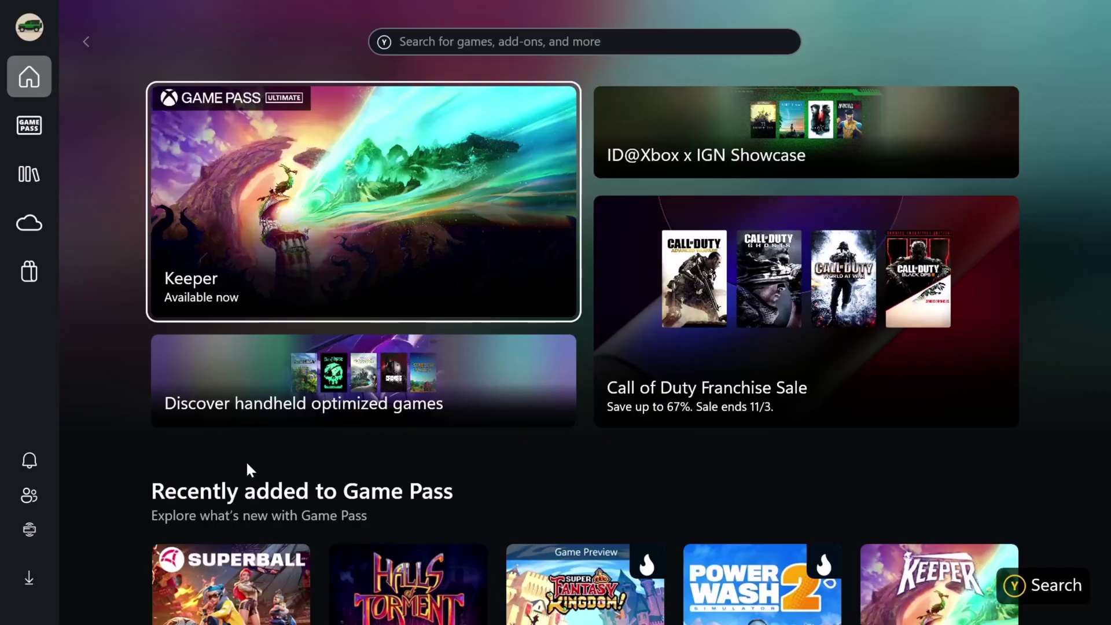
key(Down)
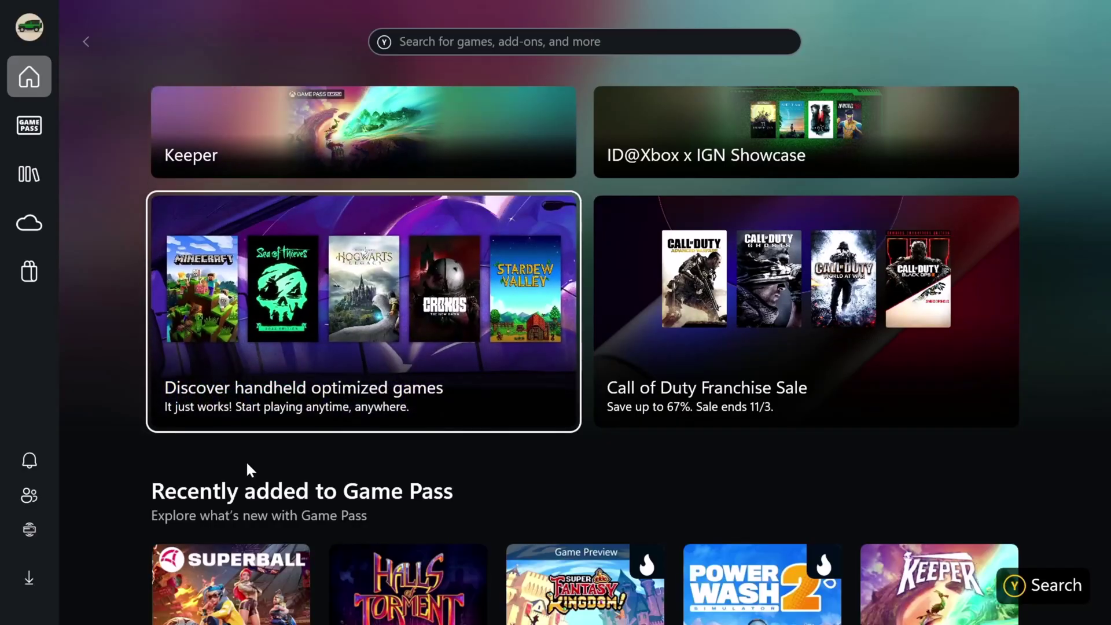
key(Down)
click(32, 178)
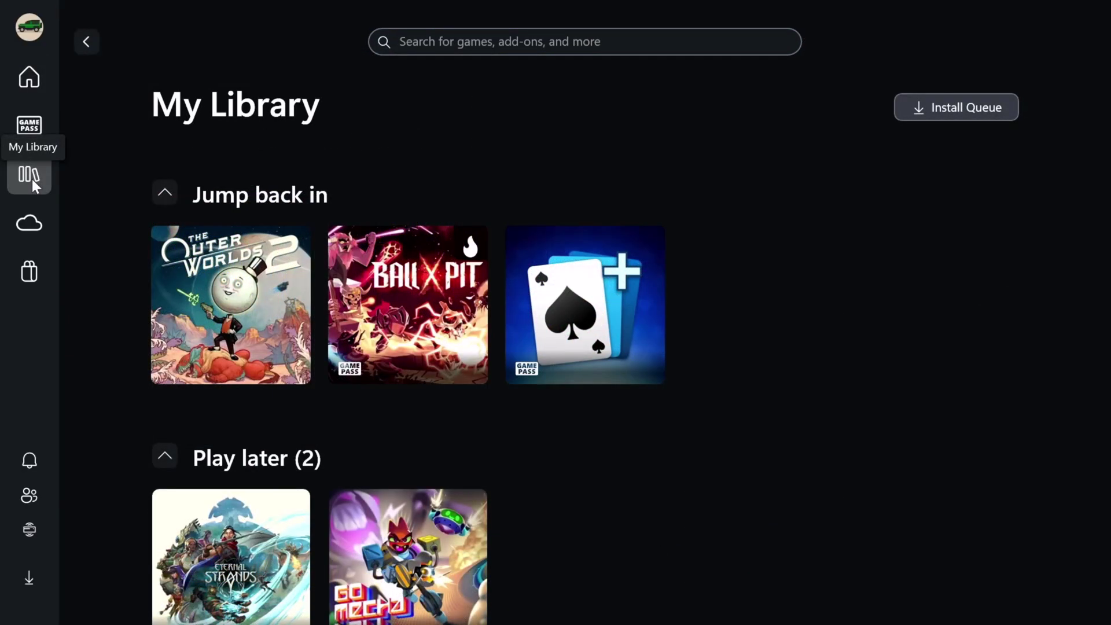
key(Up)
key(Down)
key(Right)
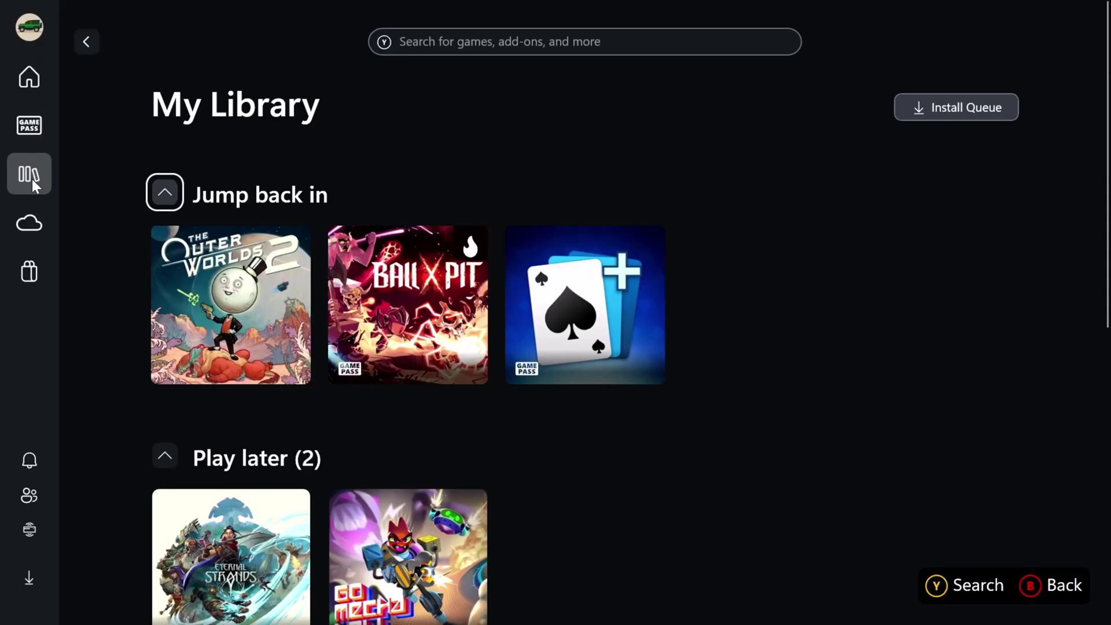
key(Down)
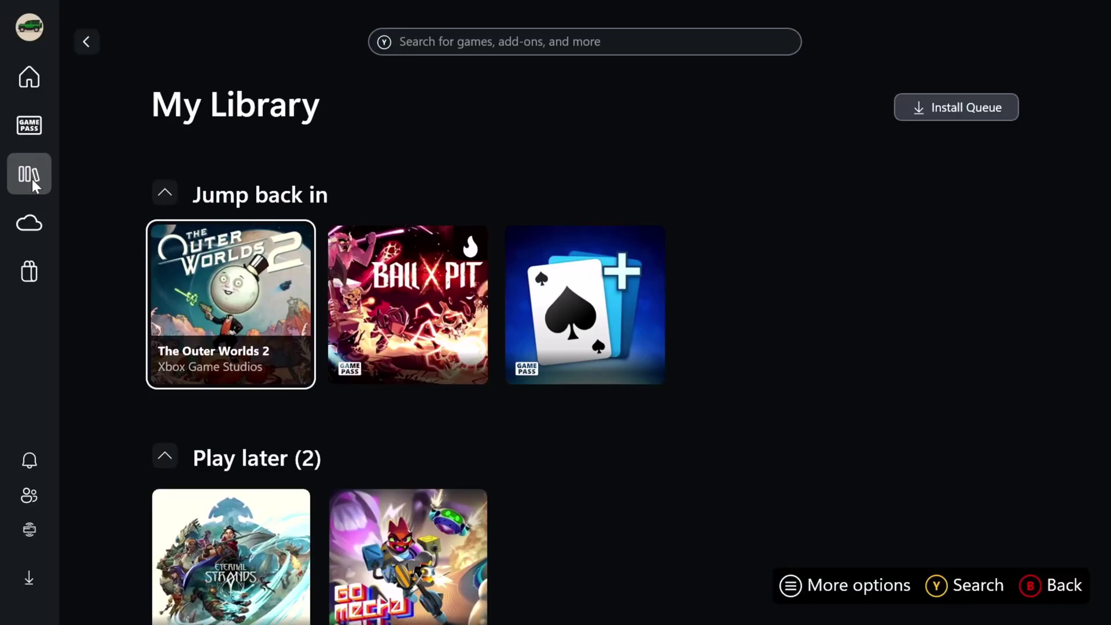
- Open The Outer Worlds 2 game page, then bring up the Command Center overlay
key(Return)
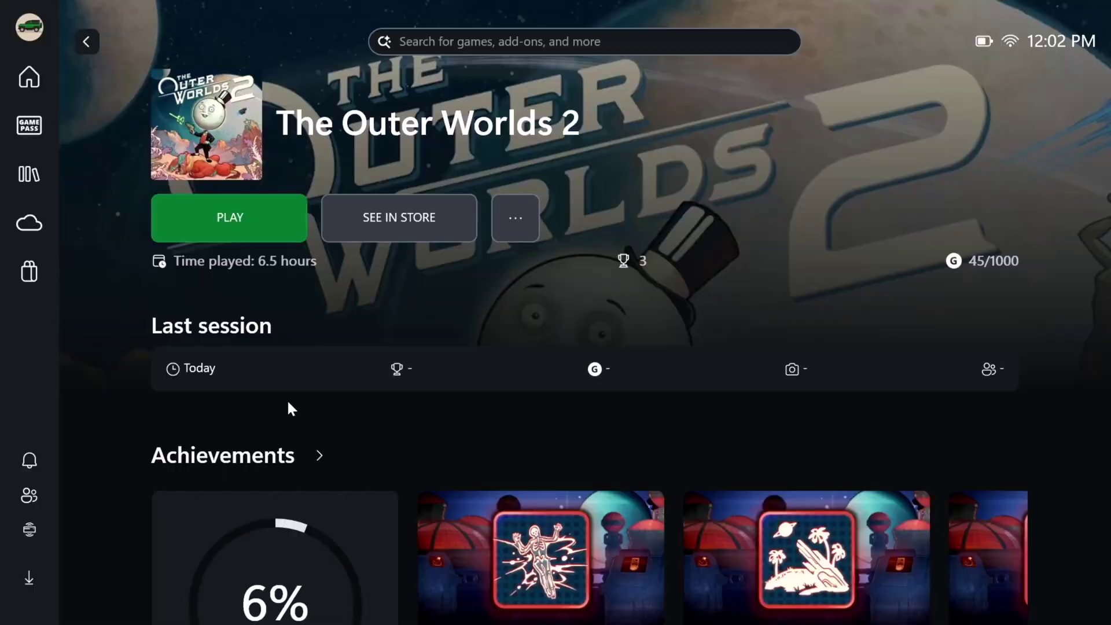
key(F16)
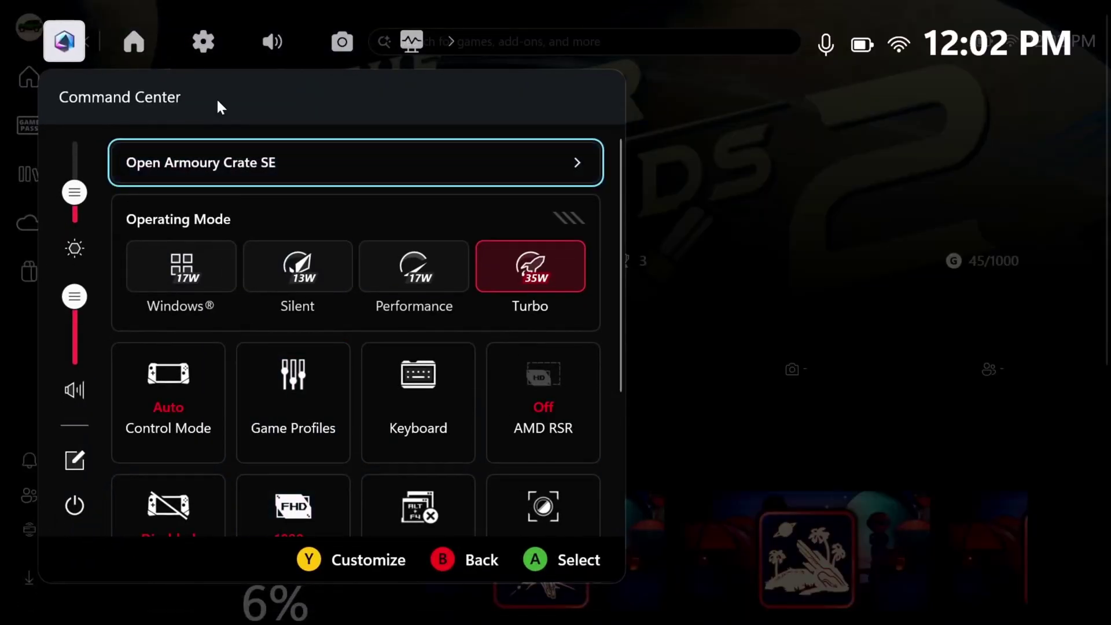
- Launch Steam from the Home tab's store launchers
click(142, 47)
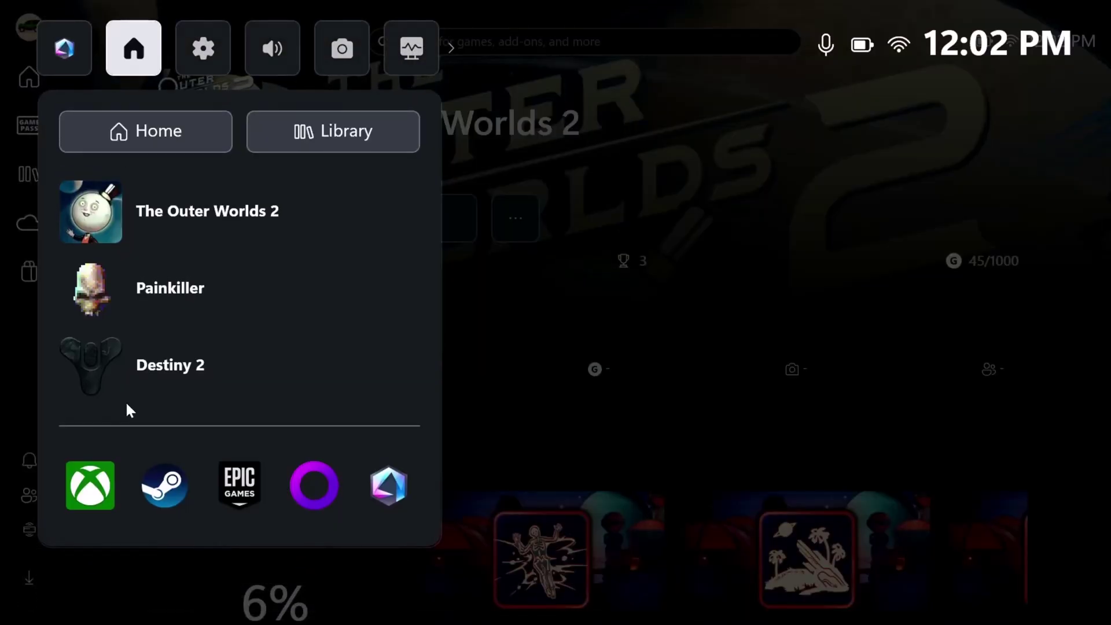
click(165, 492)
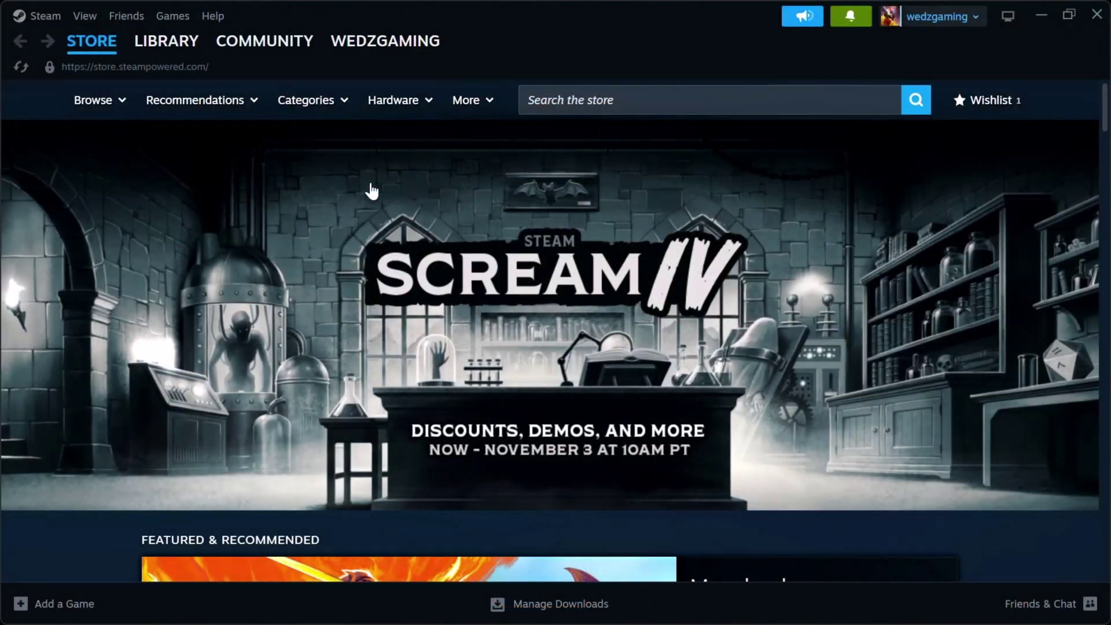
- Open Steam Settings on the Controller page and scroll down to External Gamepad Settings
mouse_move(68, 39)
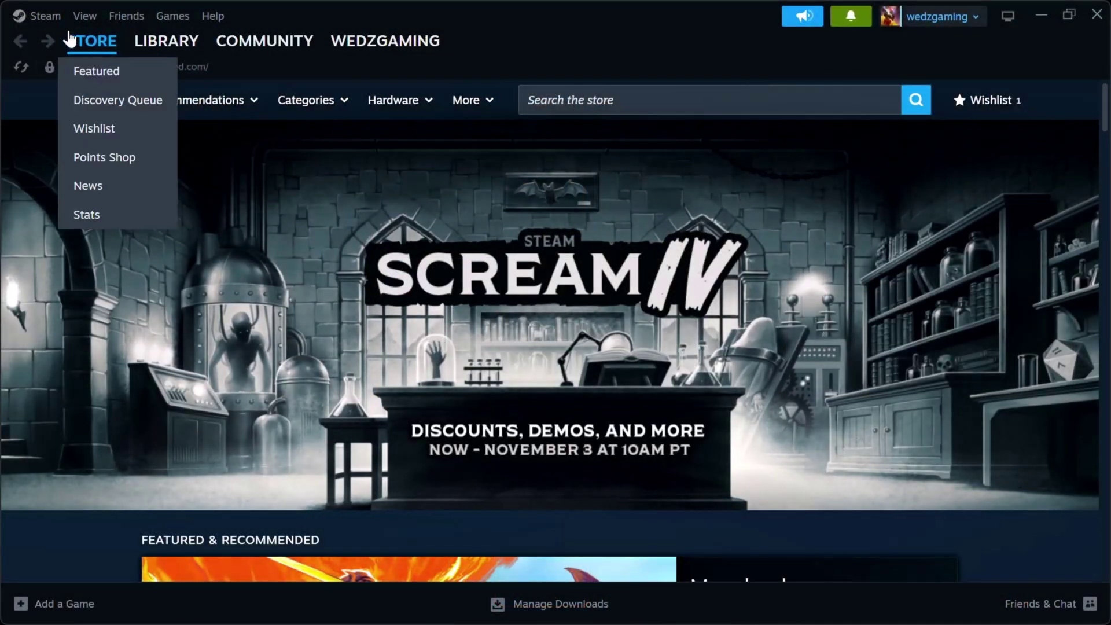
click(38, 15)
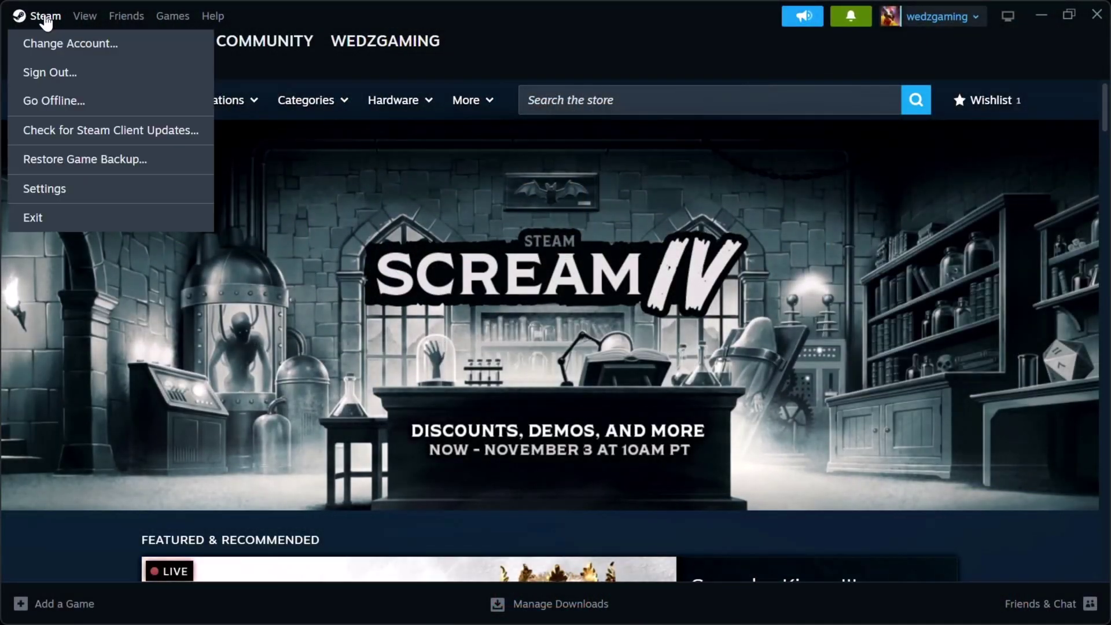
click(36, 190)
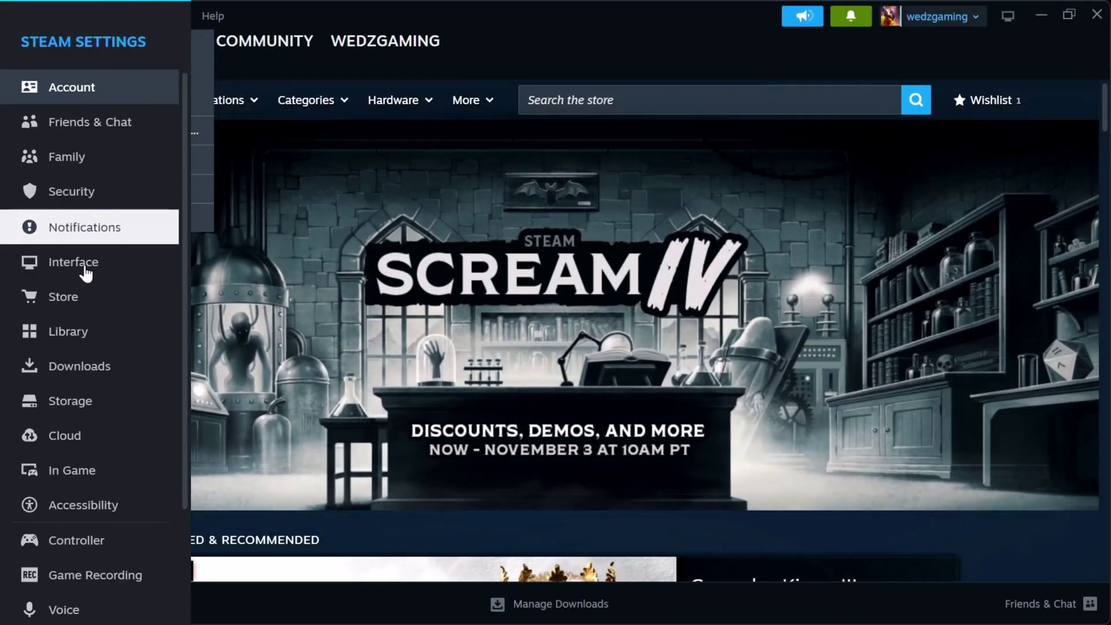
scroll(95, 295, down, 3)
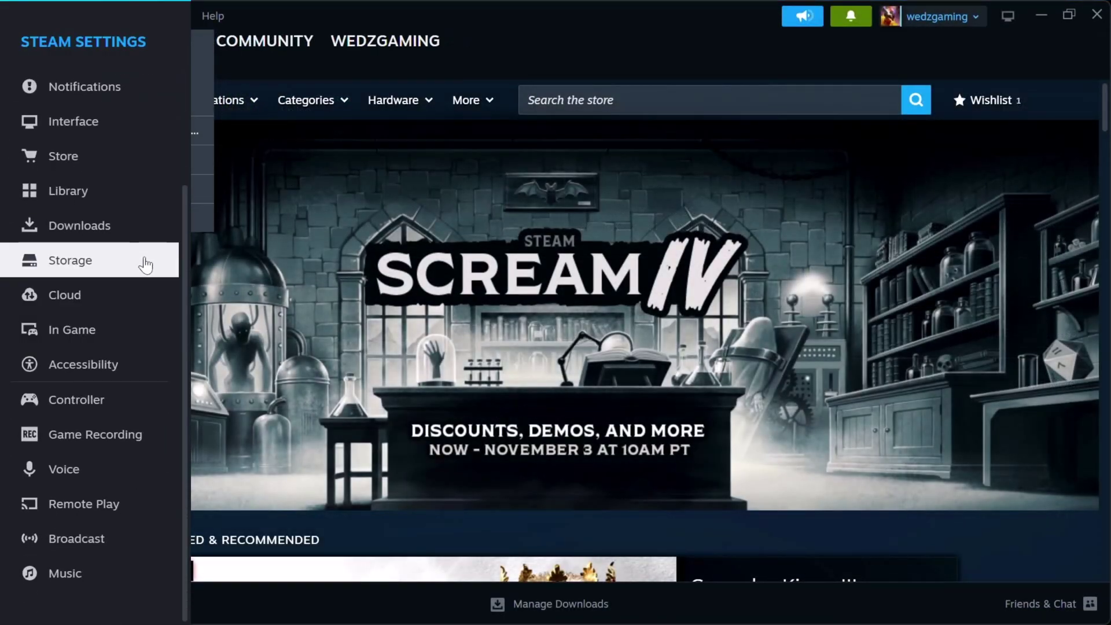
click(90, 403)
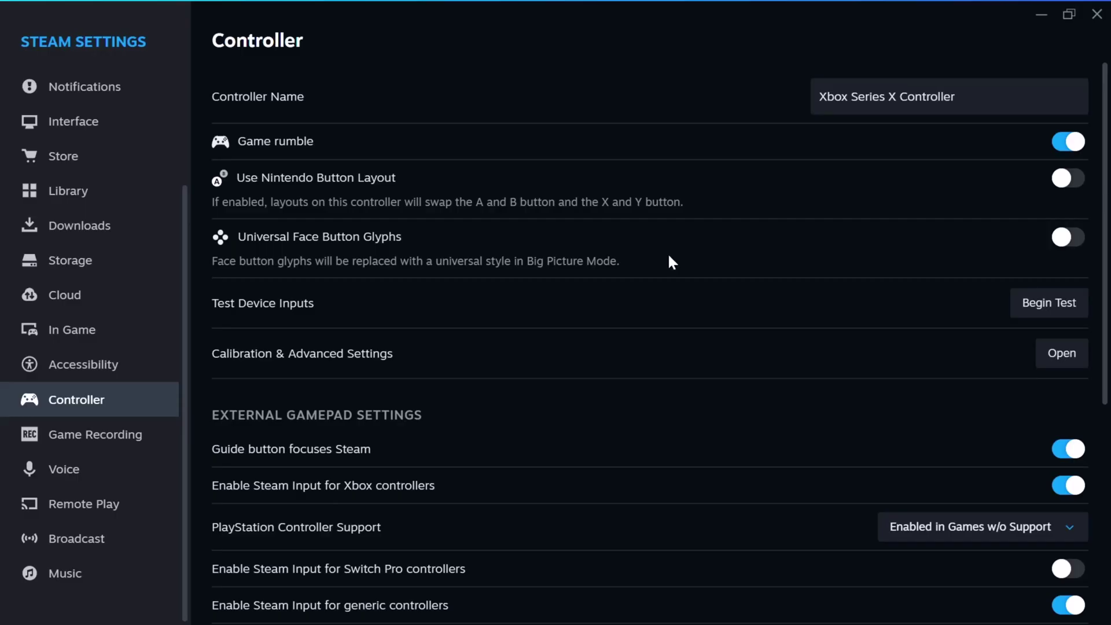
scroll(457, 237, down, 2)
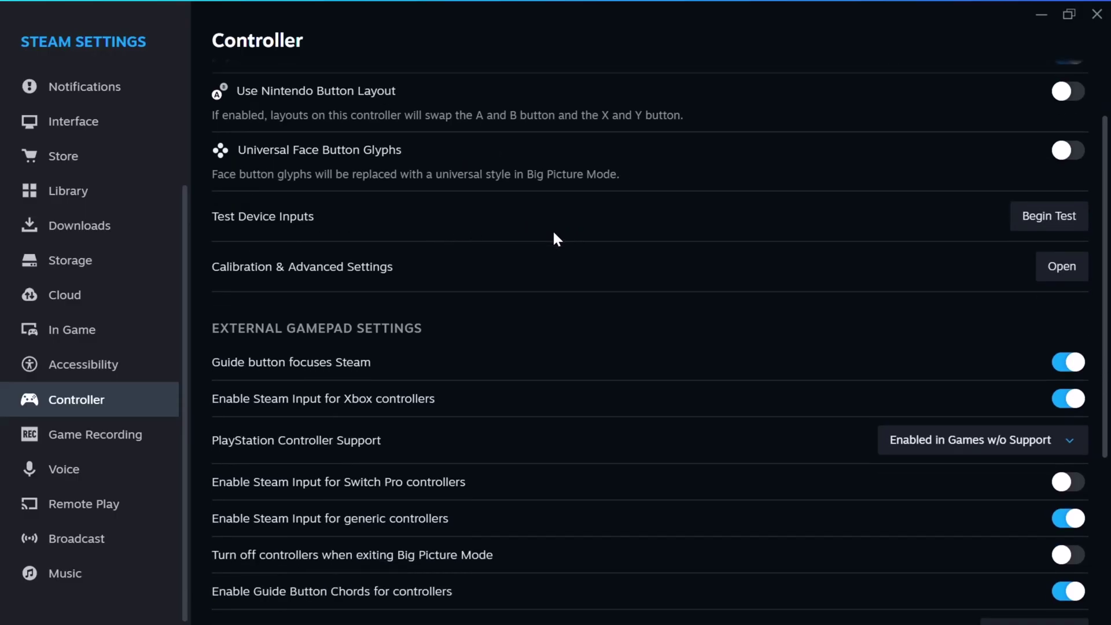
scroll(532, 255, down, 3)
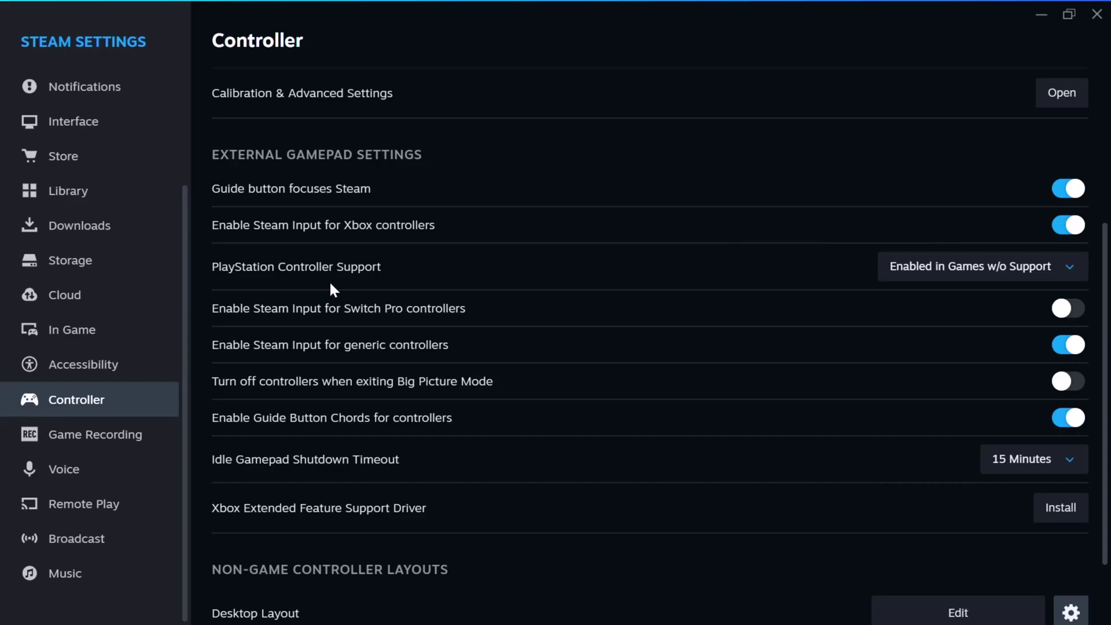
- Check the PlayStation Controller Support choices without changing them, then scroll down
click(1070, 268)
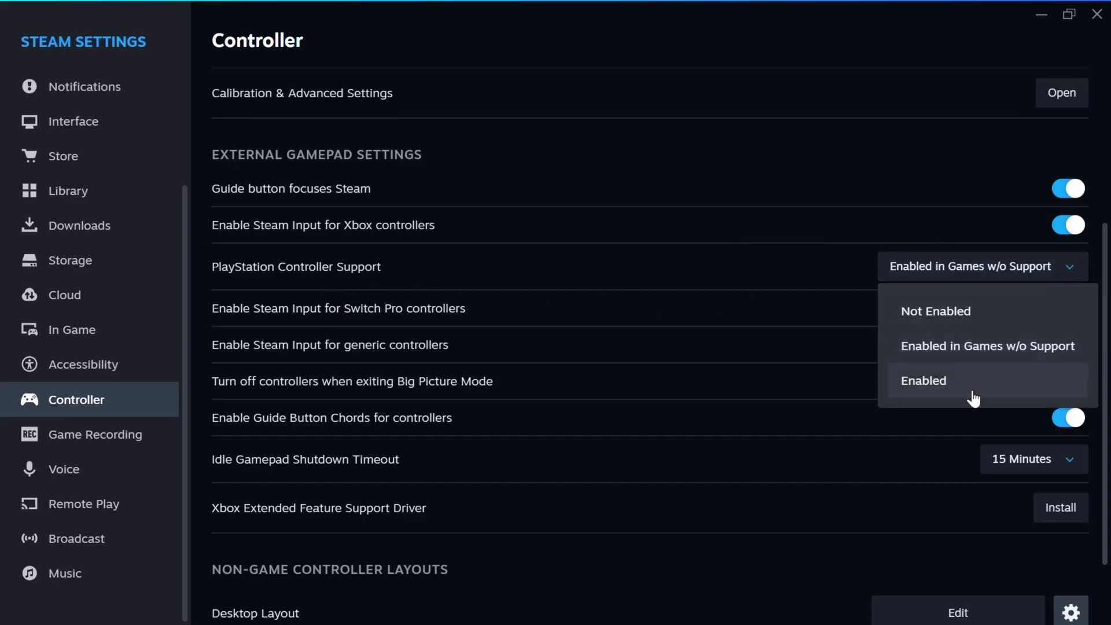
click(1070, 266)
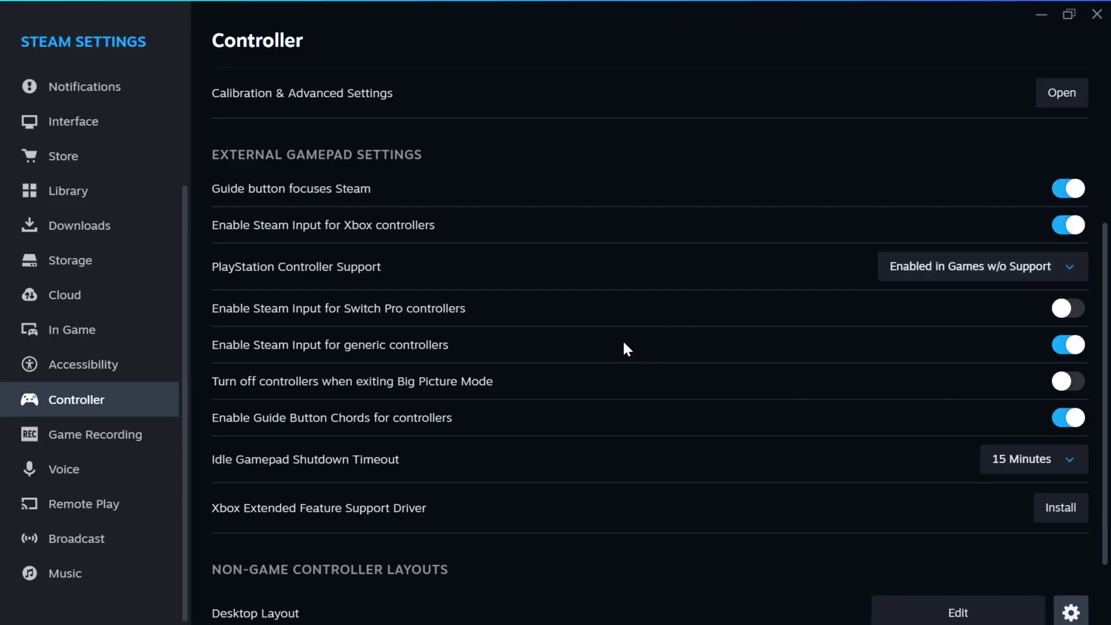
scroll(633, 343, down, 2)
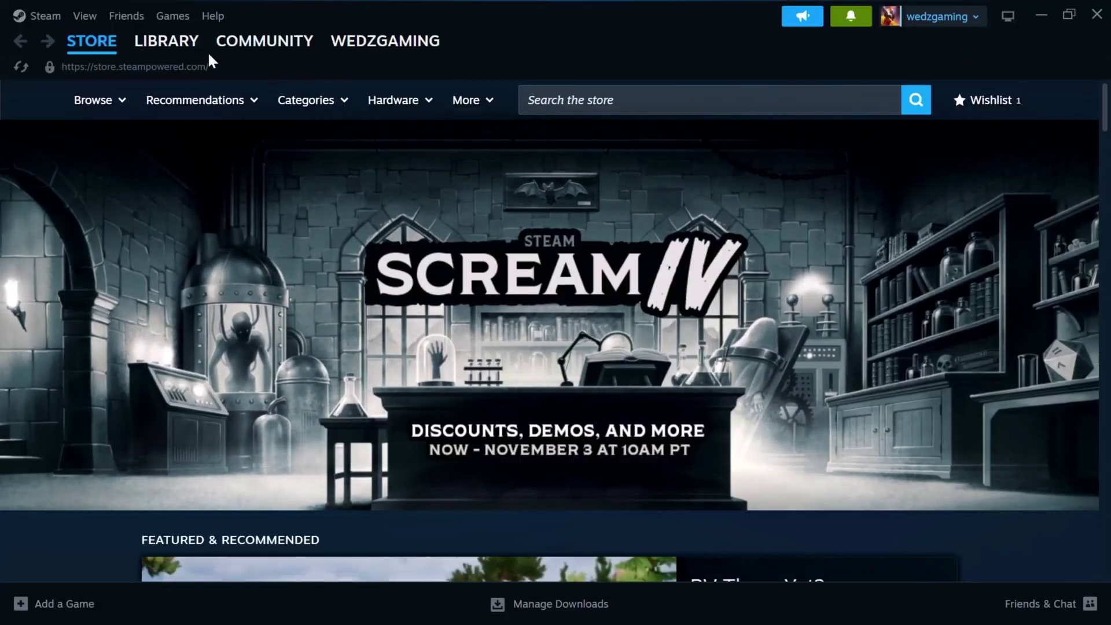
- Launch Jotunnslayer: Hordes of Hel from the Steam library
click(185, 47)
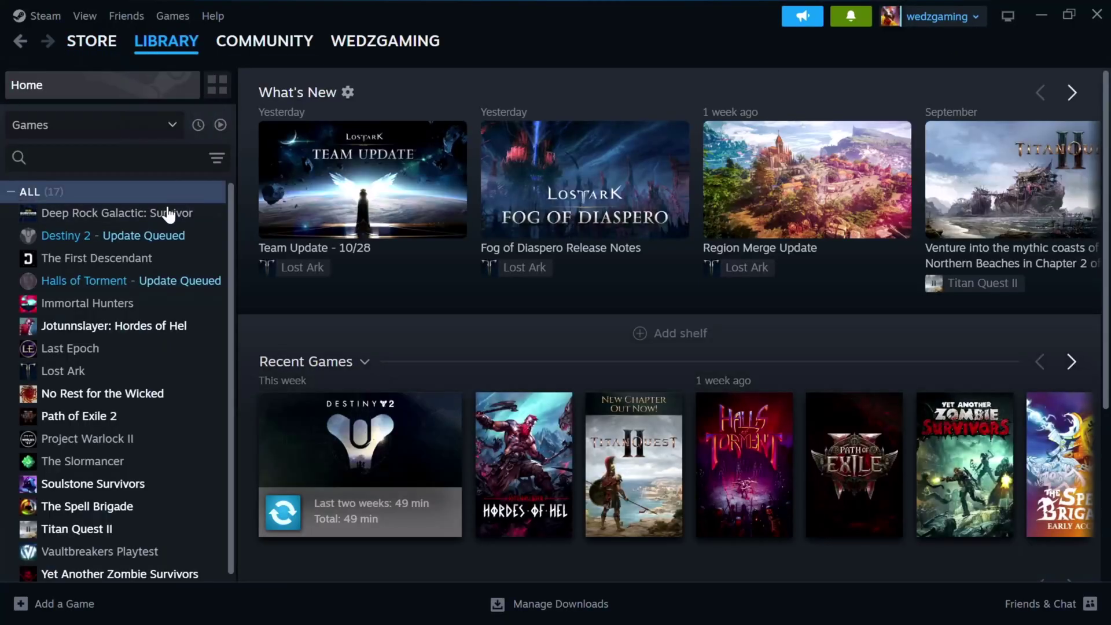
scroll(143, 353, down, 1)
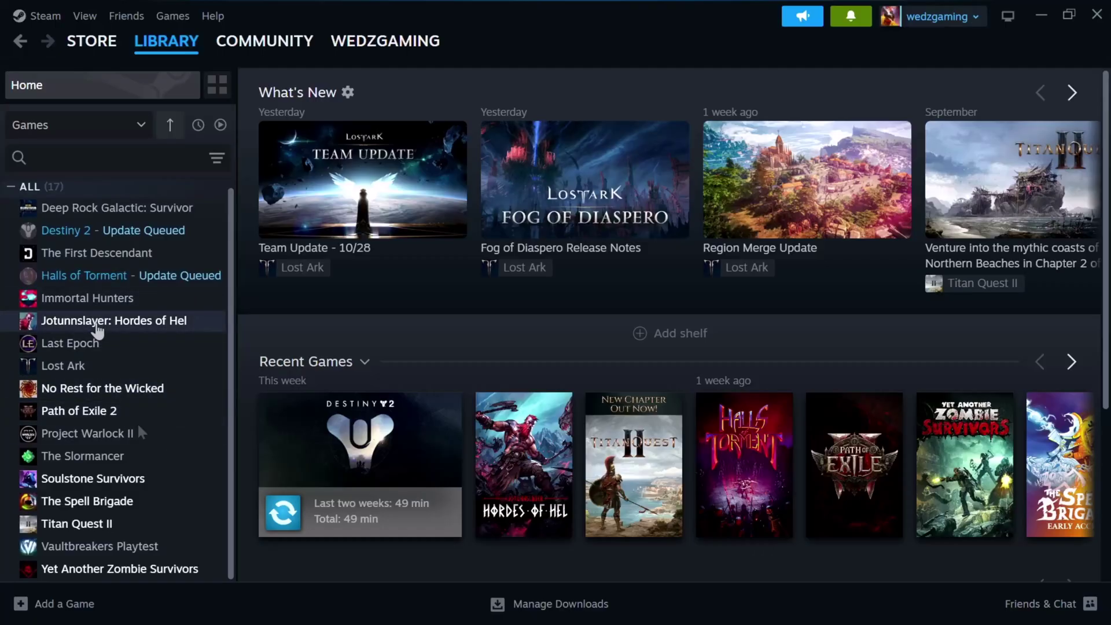
click(103, 324)
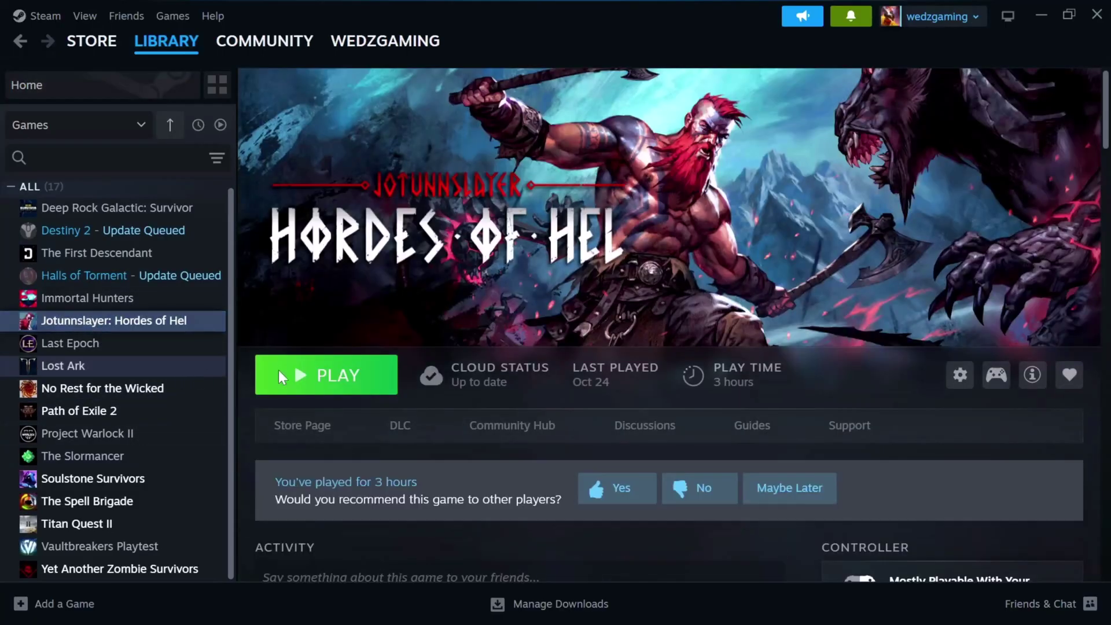
click(338, 382)
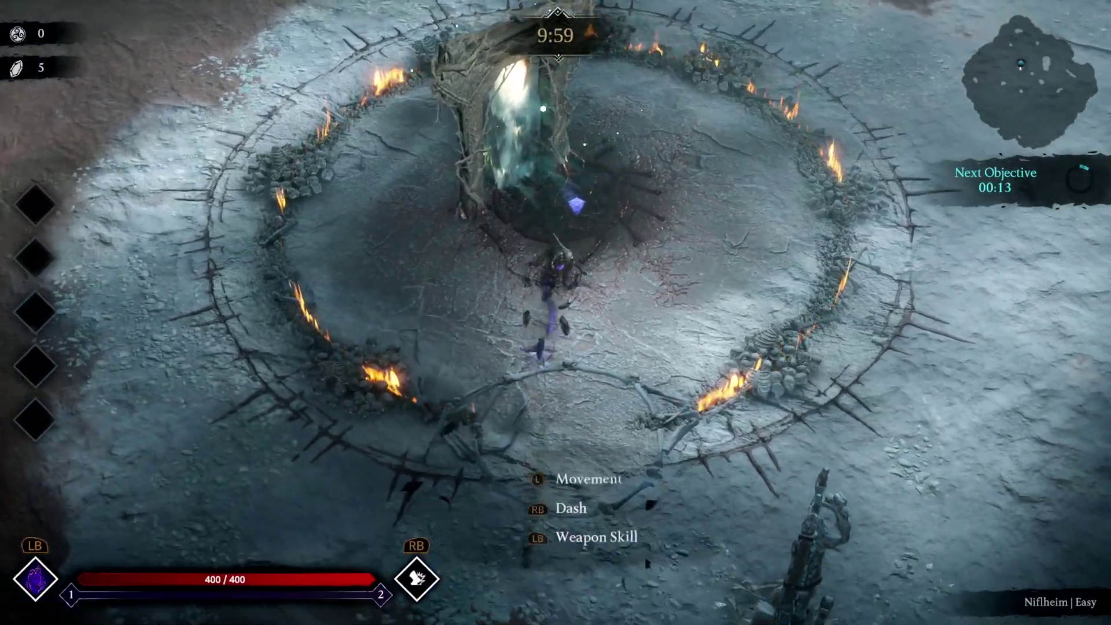
- Walk and dash the character right, then back up-left across the arena
key(d)
key(a)
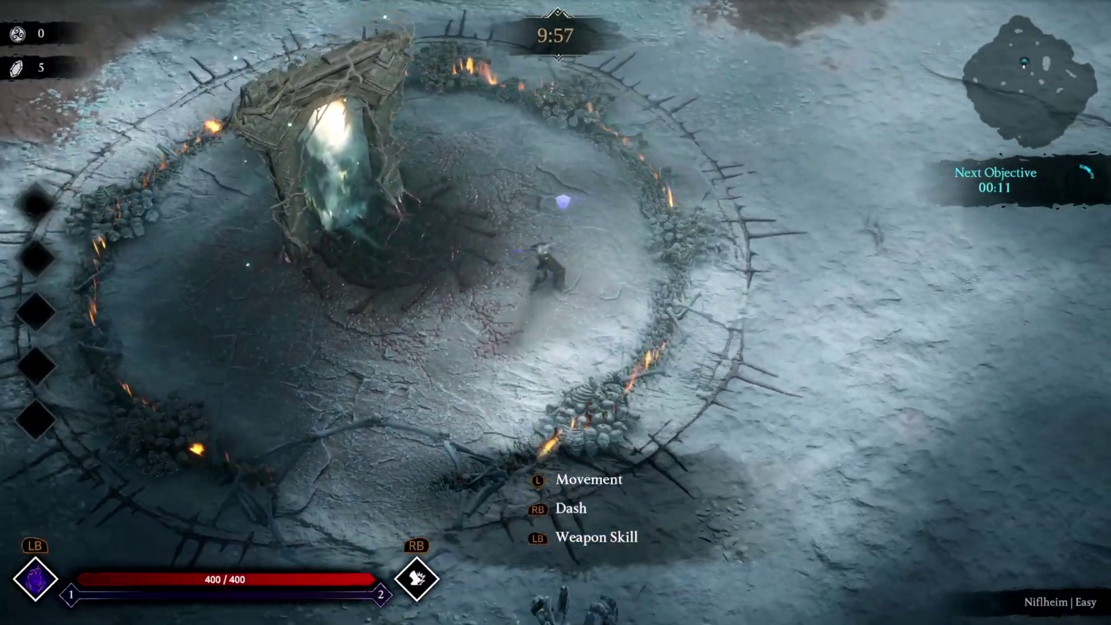
key(d)
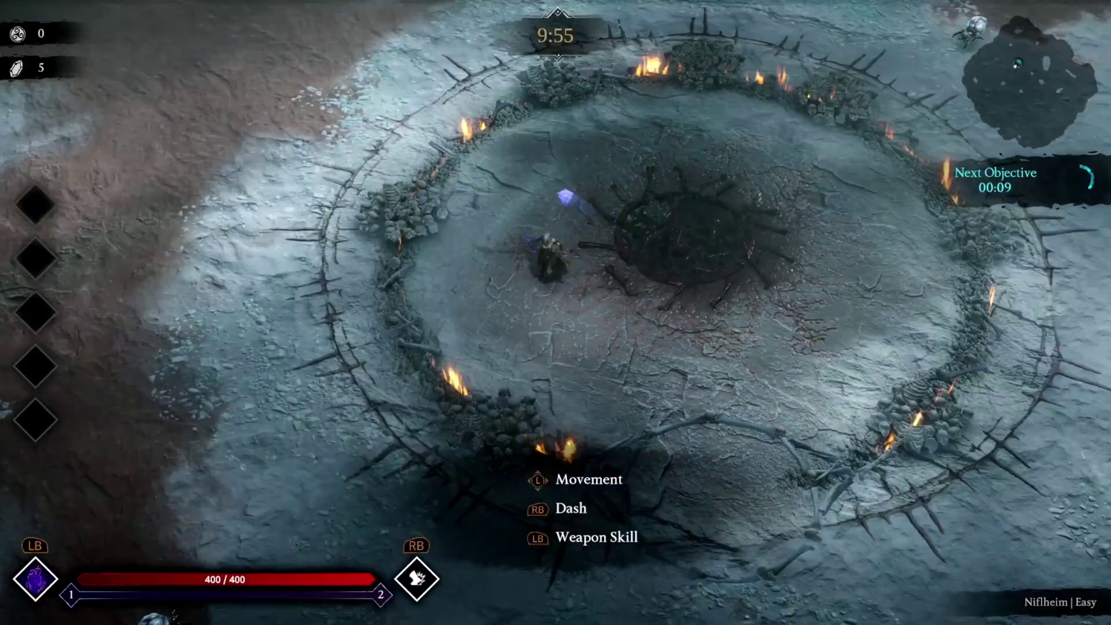
key(a)
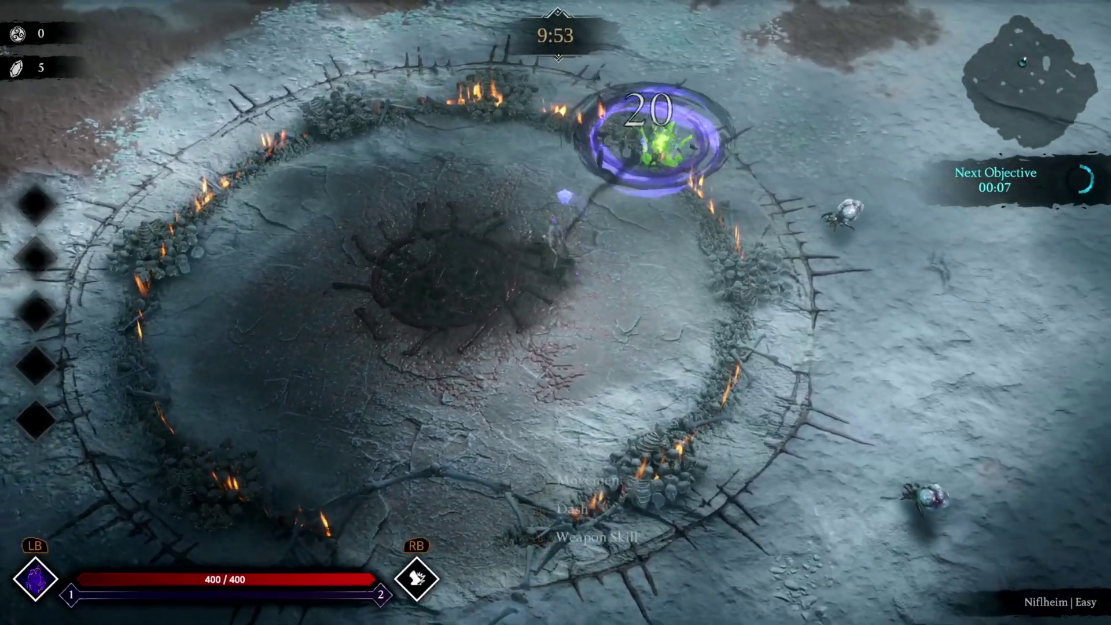
key(a)
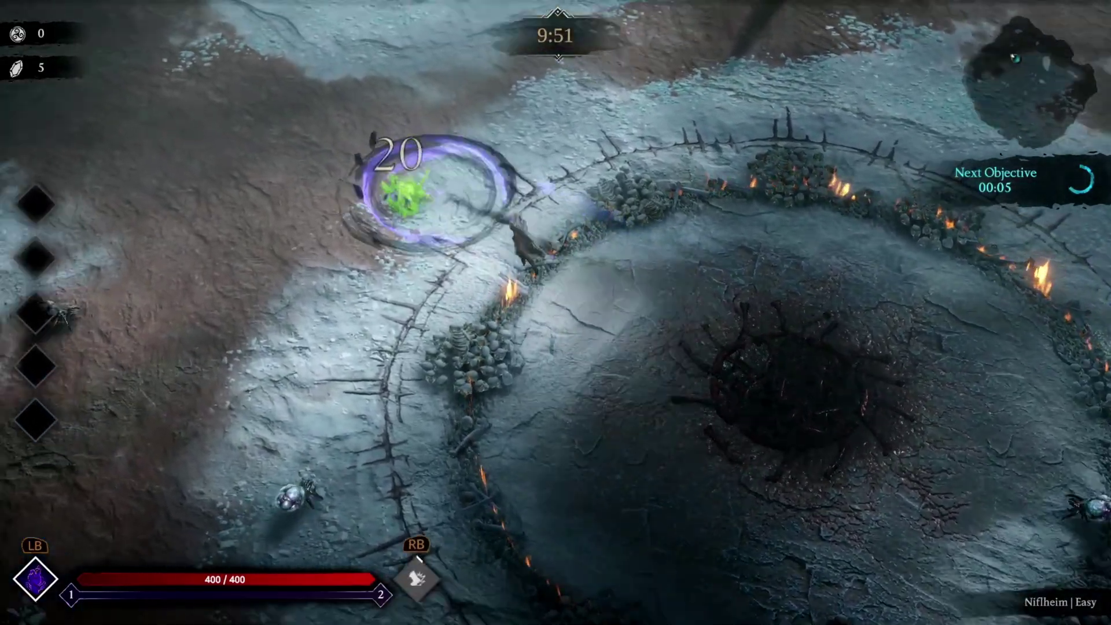
key(a)
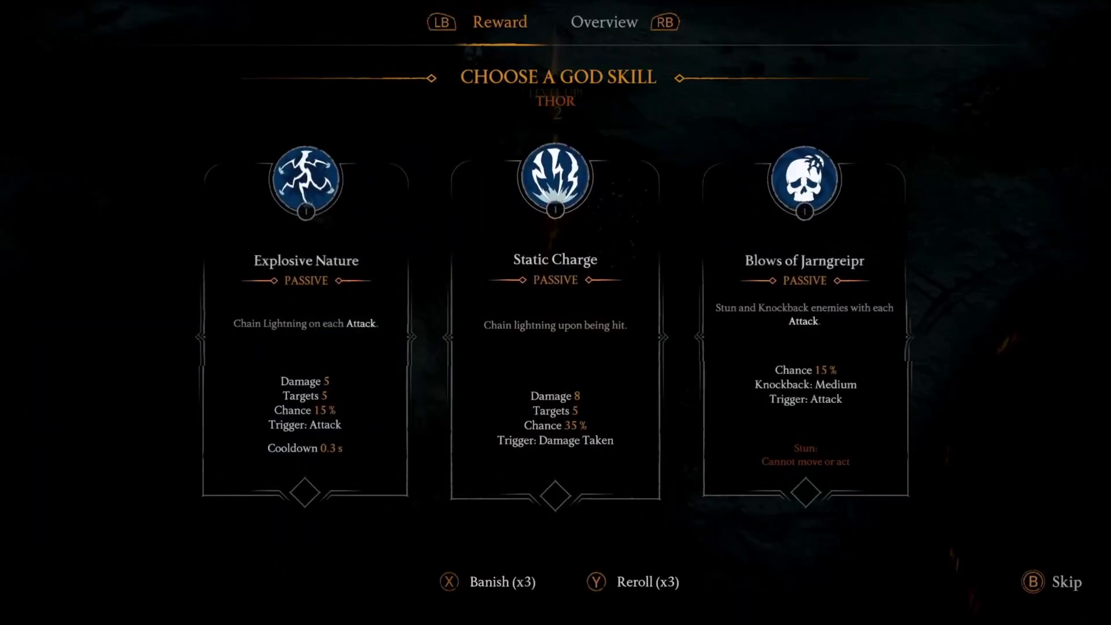
- Pick the Explosive Nature god skill and accept the Mushrooms objective while exploring
key(Return)
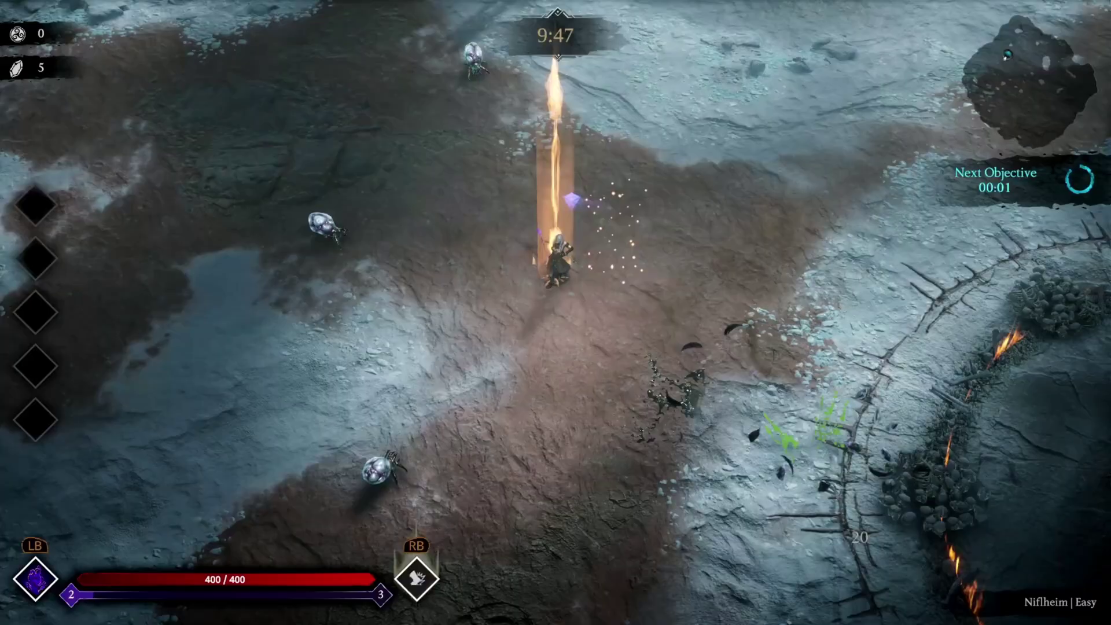
key(d)
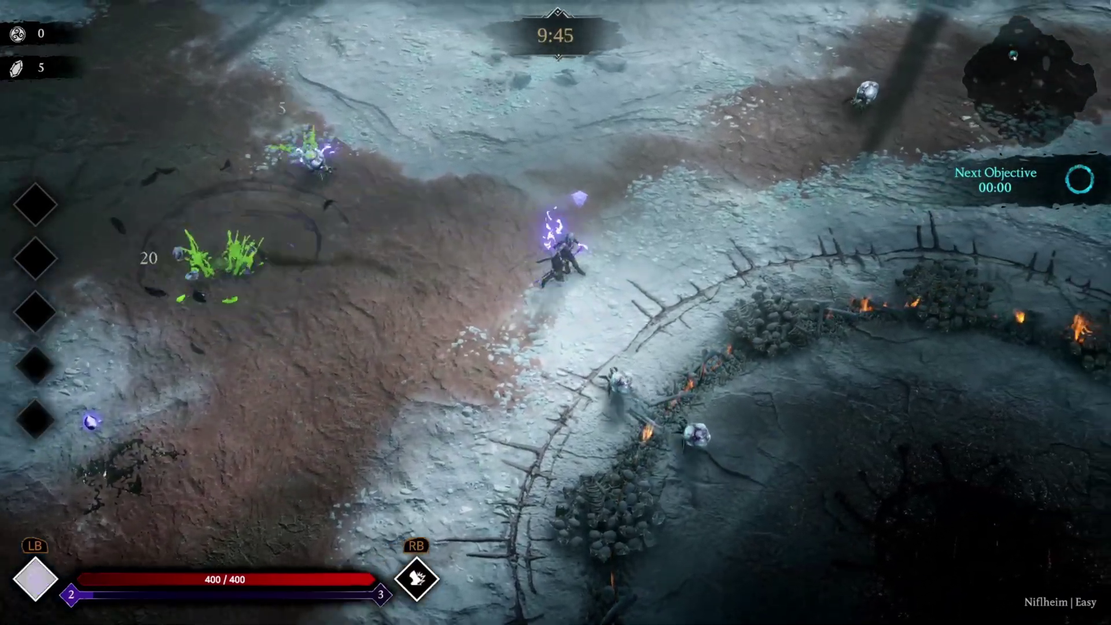
key(Return)
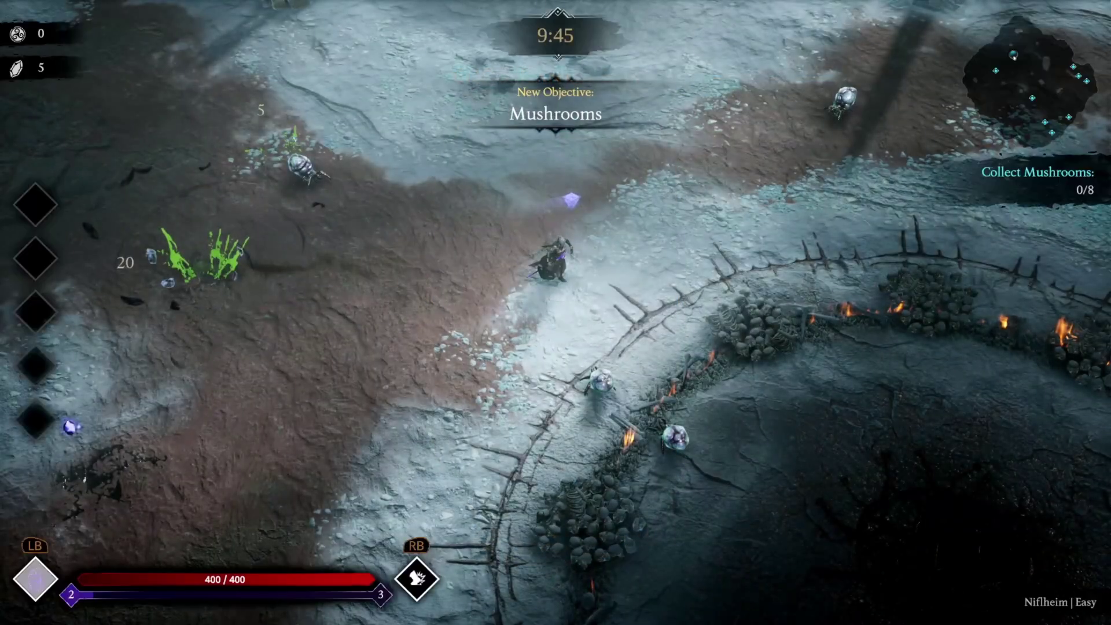
key(a)
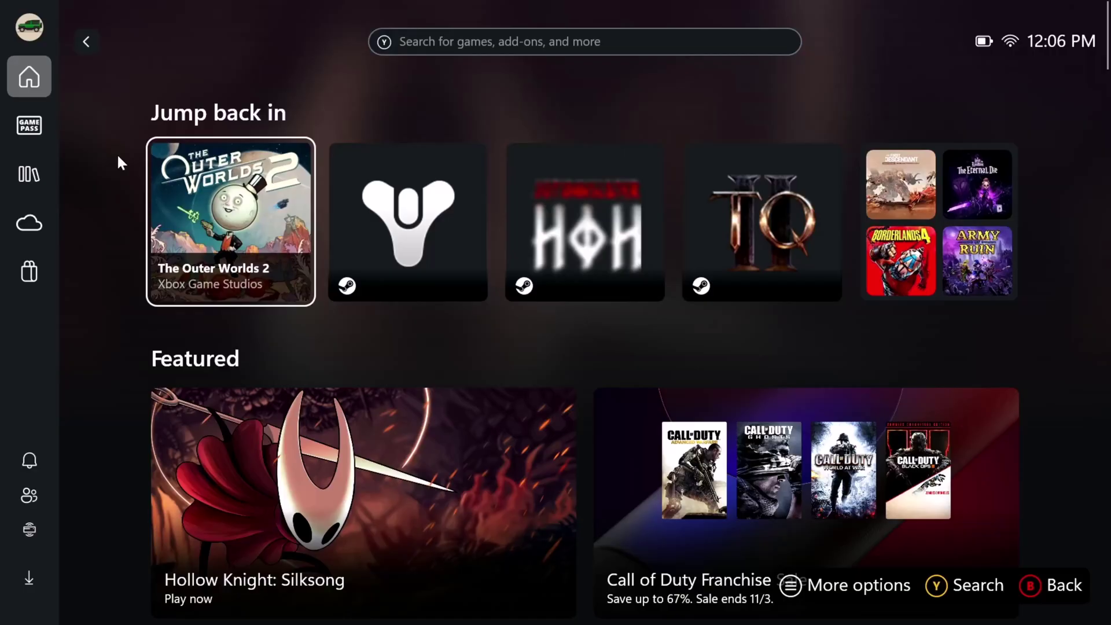
key(Down)
key(Left)
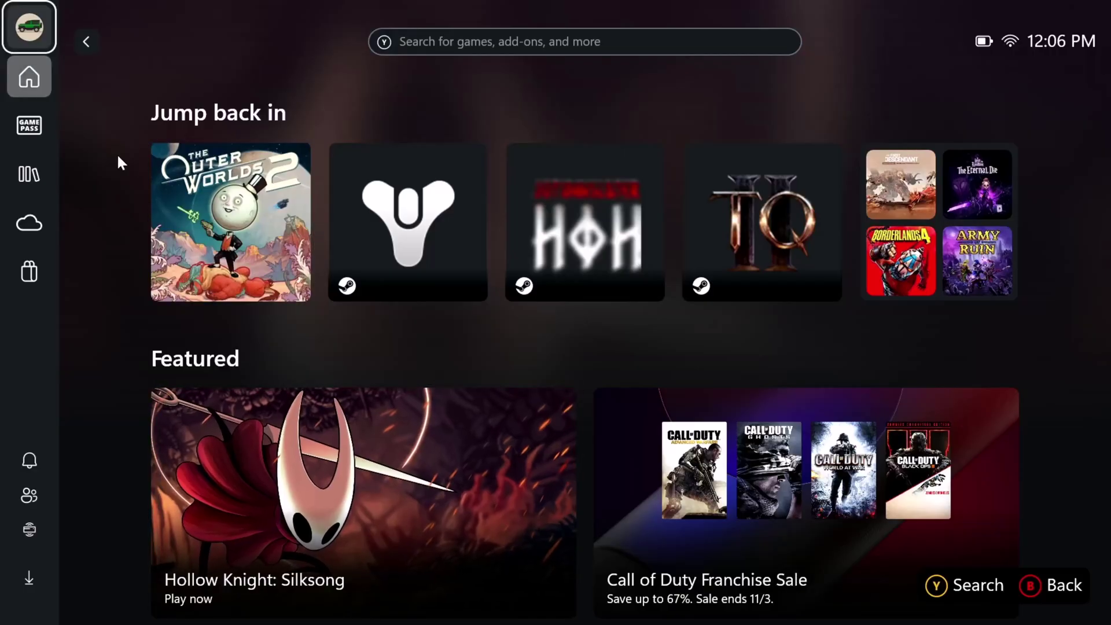
key(Down)
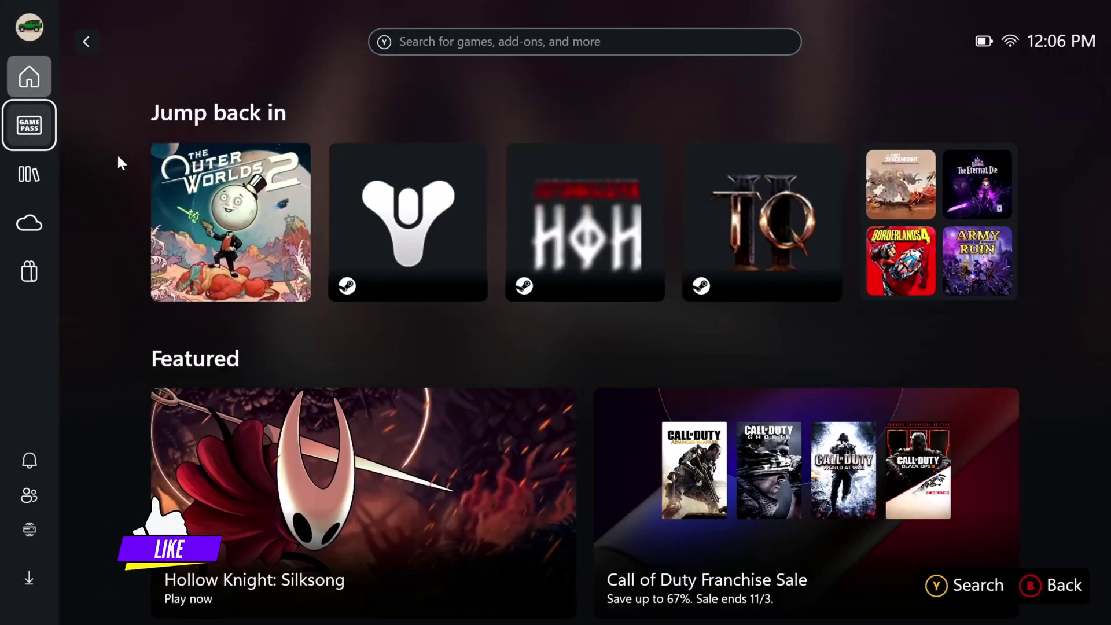
key(Down)
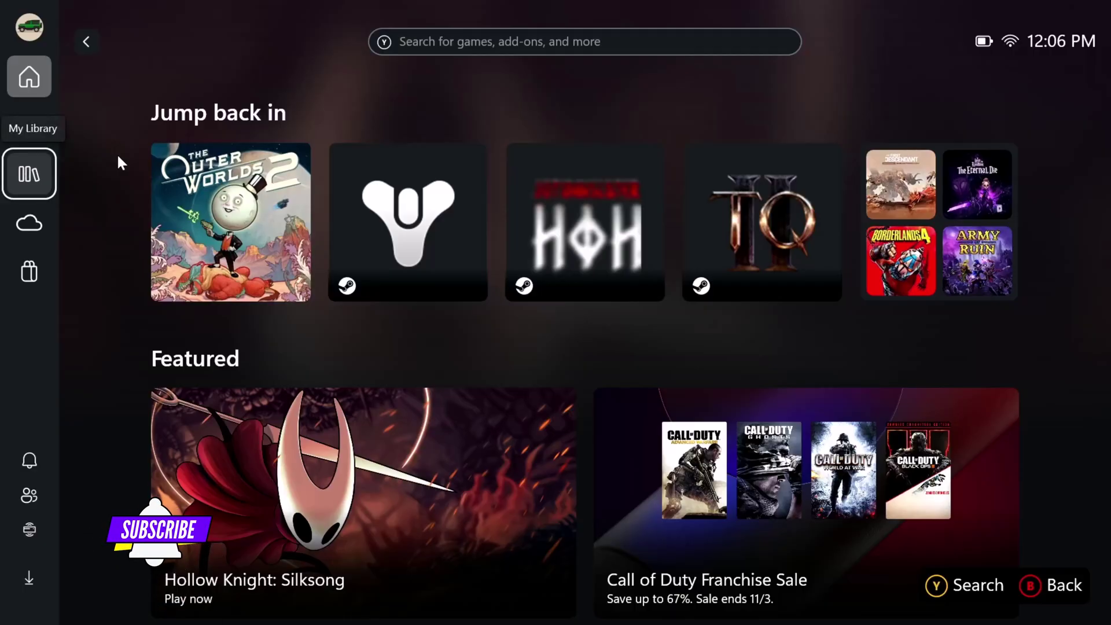
key(Down)
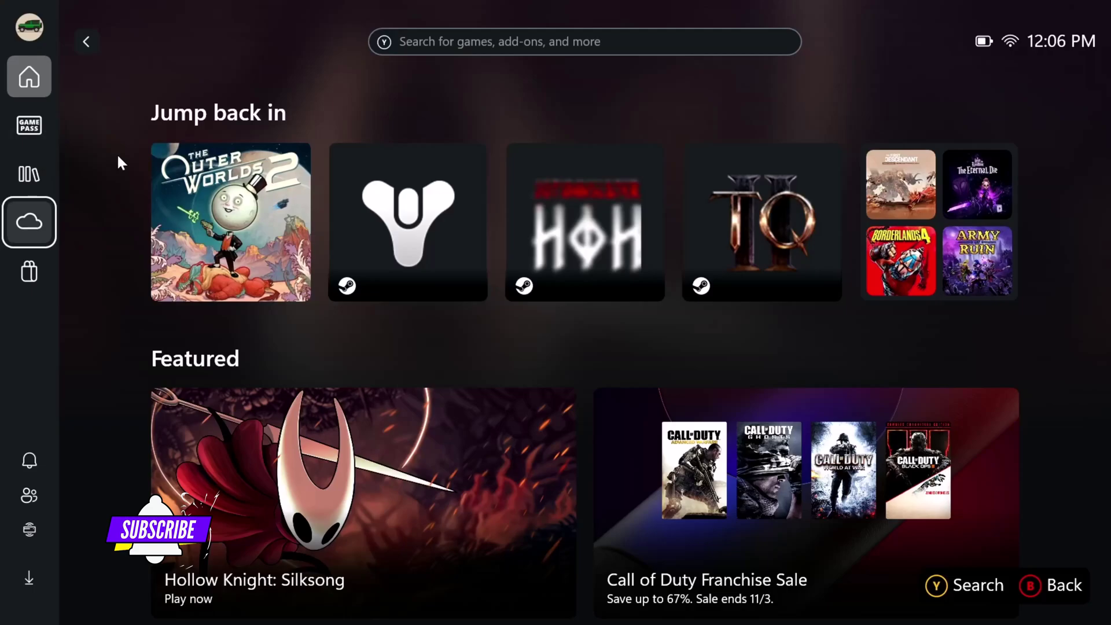
key(Right)
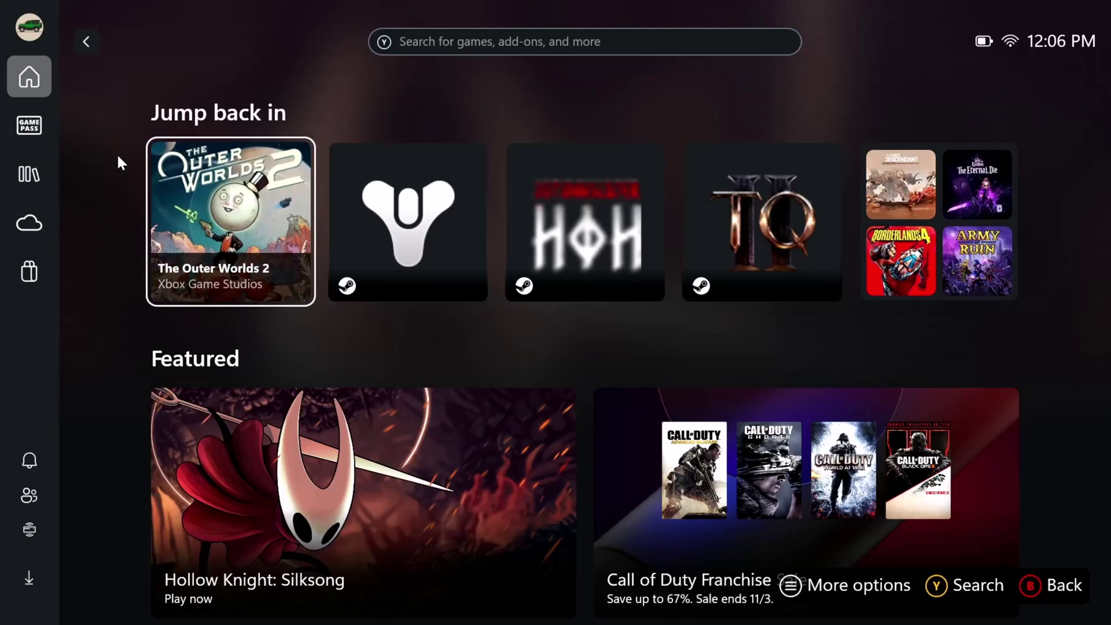
key(Right)
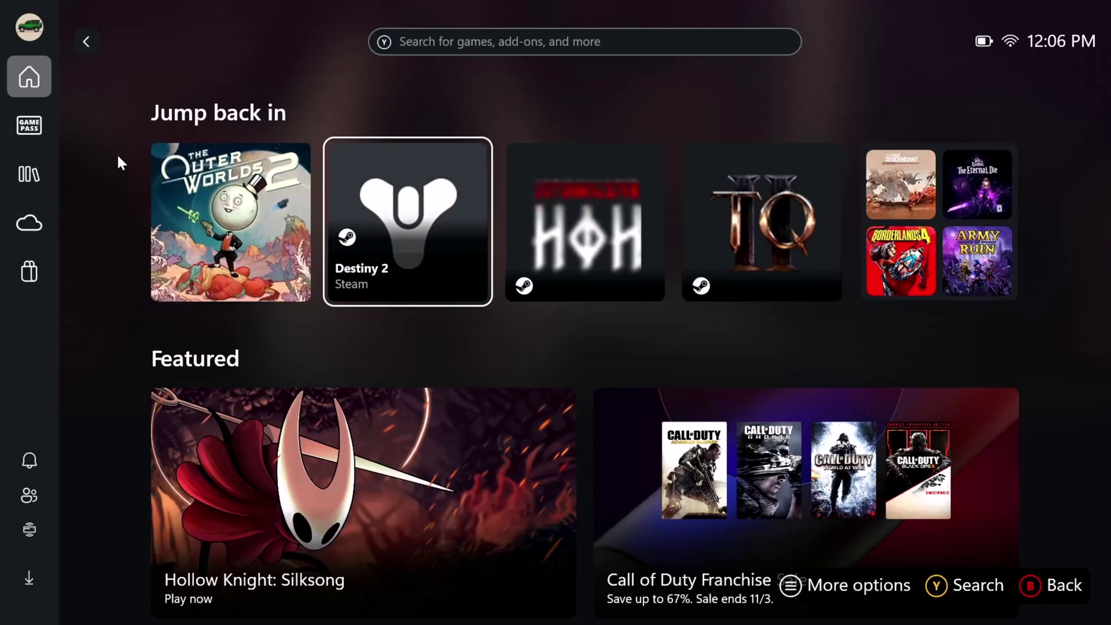